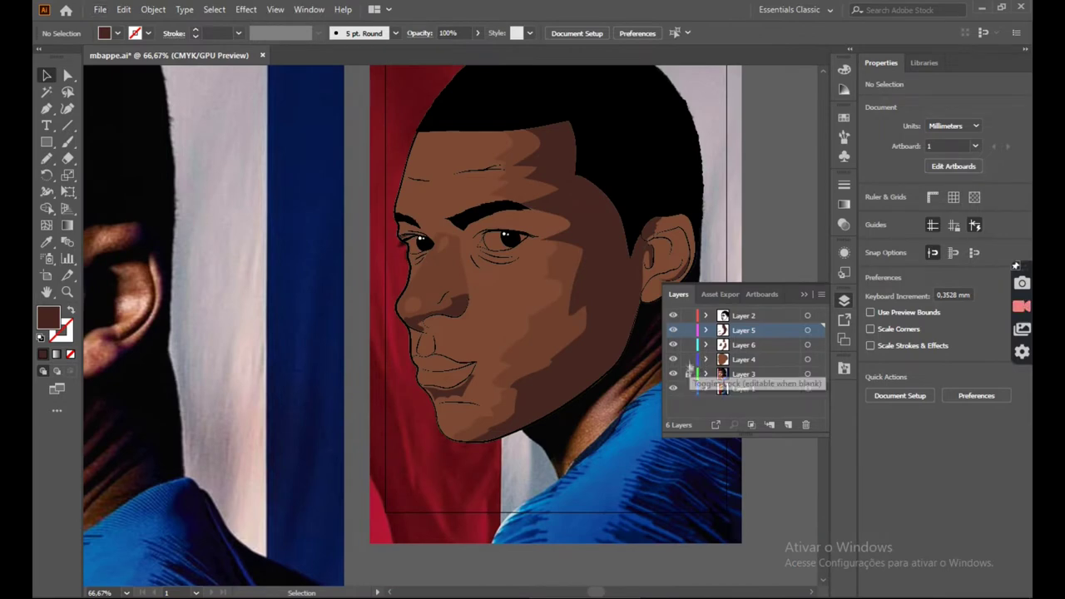
# Hide Layer 4 to expose the reference photo beneath the shading and check Layer 6's shapes against it.
pyautogui.click(673, 358)
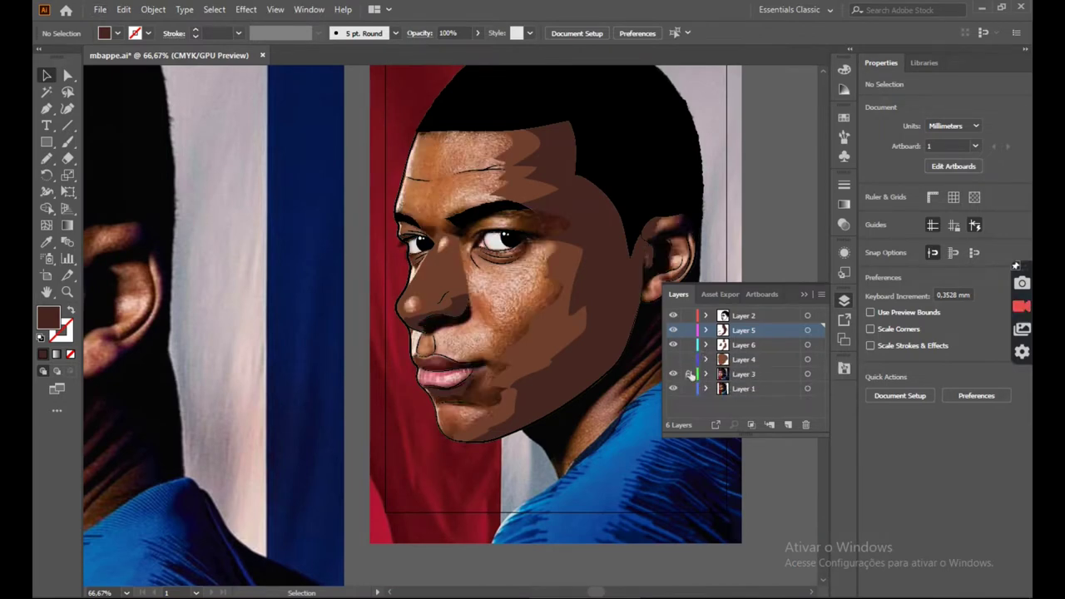
pyautogui.scroll(2, 521, 413)
pyautogui.scroll(-2, 366, 317)
pyautogui.scroll(1, 404, 238)
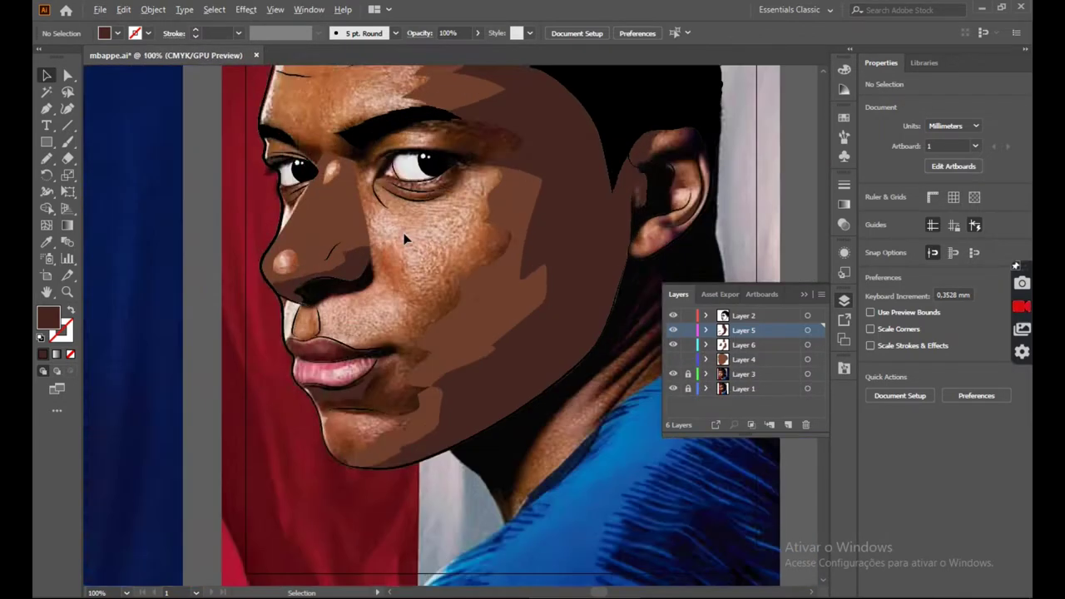
pyautogui.scroll(-2, 403, 237)
pyautogui.moveTo(673, 344)
pyautogui.mouseDown()
pyautogui.moveTo(674, 331)
pyautogui.moveTo(674, 345)
pyautogui.mouseUp()
# Draw a mid-brown Pencil shadow on Layer 6 along the forehead's front edge, from hairline to far eyebrow, about 42 × 66 mm.
pyautogui.scroll(2, 373, 118)
pyautogui.click(460, 190)
pyautogui.click(47, 160)
pyautogui.scroll(1, 326, 68)
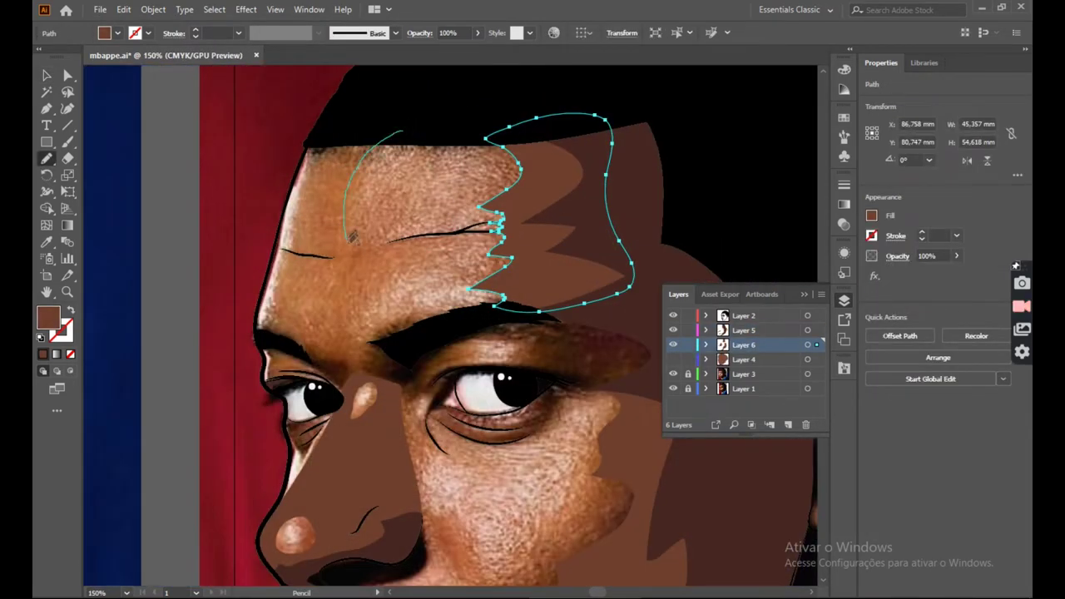
pyautogui.scroll(4, 274, 341)
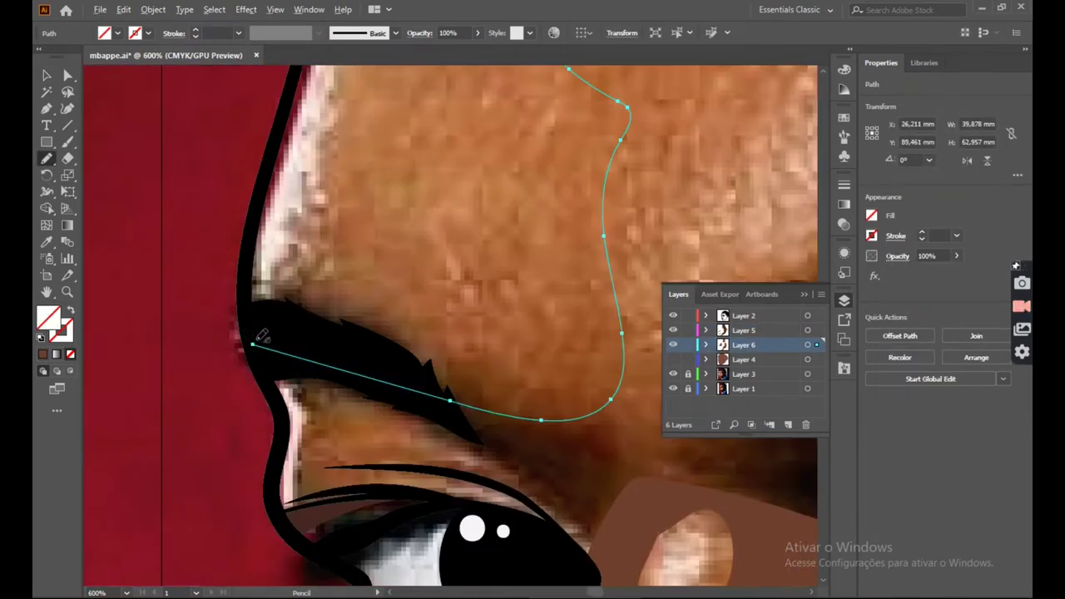
pyautogui.scroll(-6, 279, 129)
pyautogui.moveTo(261, 206)
pyautogui.mouseDown()
pyautogui.moveTo(280, 130)
pyautogui.moveTo(236, 334)
pyautogui.mouseUp()
pyautogui.scroll(3, 279, 128)
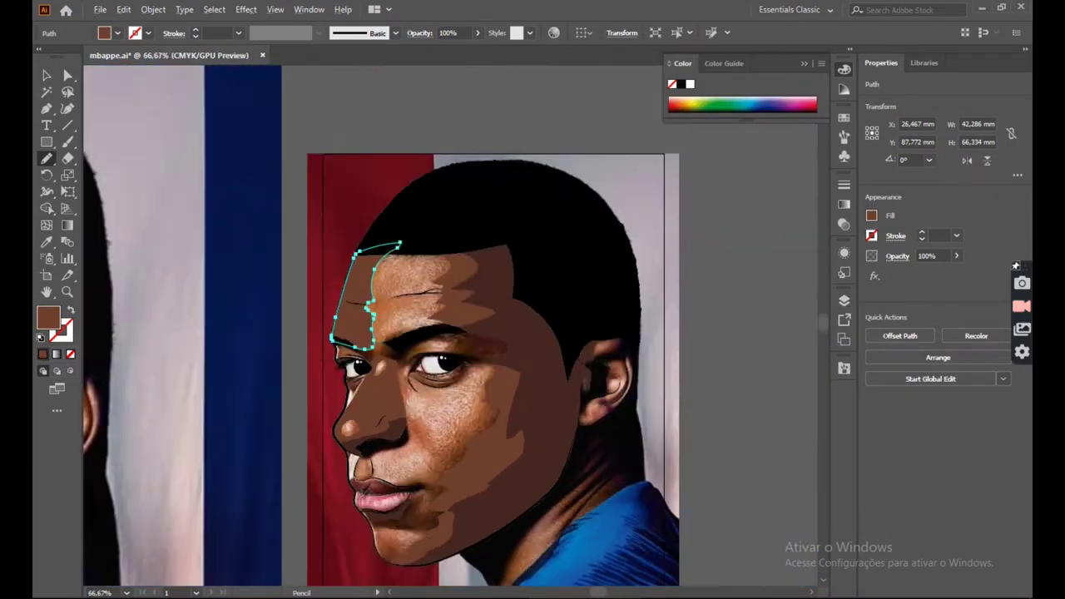
# Draw mid-brown shadow shapes along the nose's side and beneath the far eye, sampling the existing shadow colour for the fill.
pyautogui.scroll(6, 441, 379)
pyautogui.moveTo(421, 380)
pyautogui.mouseDown()
pyautogui.moveTo(498, 287)
pyautogui.moveTo(494, 296)
pyautogui.mouseUp()
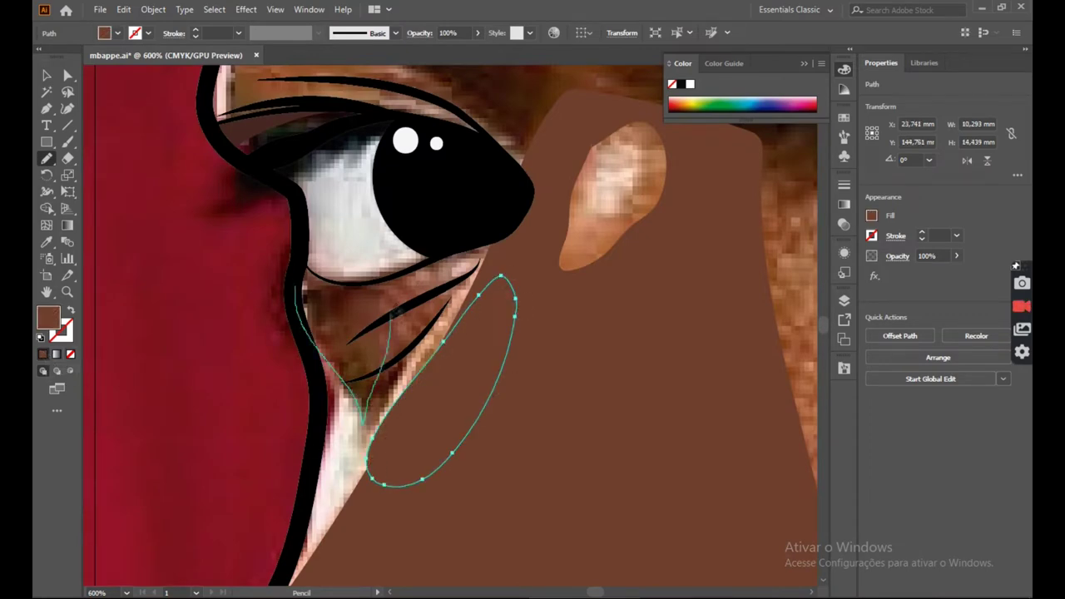
pyautogui.keyDown('ctrl'); pyautogui.click(303, 267); pyautogui.keyUp('ctrl')
pyautogui.scroll(4, 303, 267)
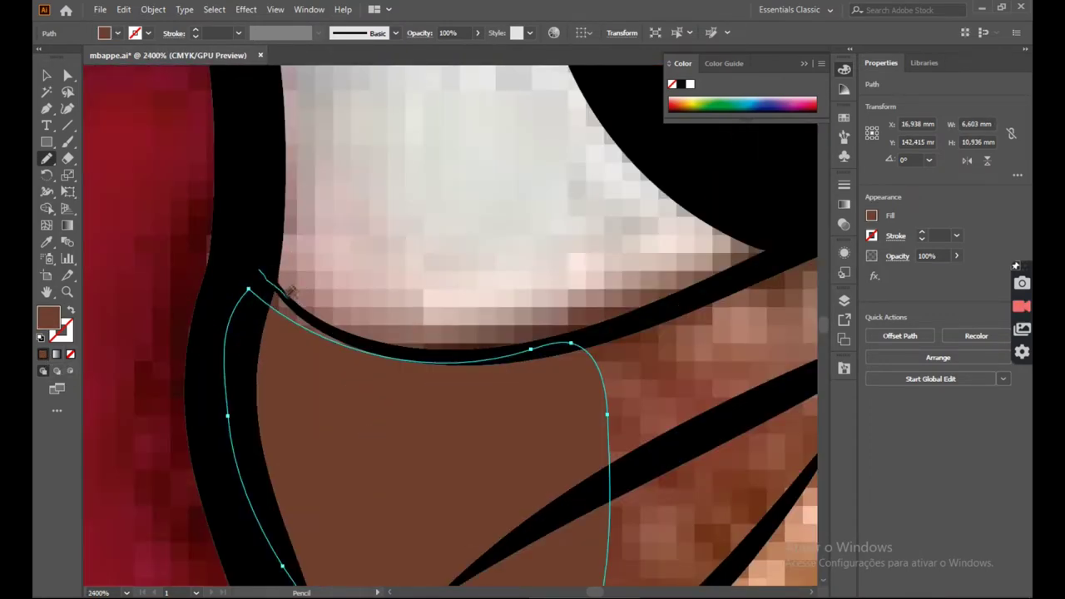
pyautogui.moveTo(379, 371); pyautogui.dragTo(259, 270)
pyautogui.press('i')
pyautogui.click(336, 385)
pyautogui.press('n')
# Draw a shadow on the far eye's upper lid below the eyebrow, about 12 × 10 mm, filled with the sampled forehead brown.
pyautogui.scroll(-5, 337, 385)
pyautogui.scroll(2, 288, 197)
pyautogui.moveTo(259, 156); pyautogui.dragTo(283, 260)
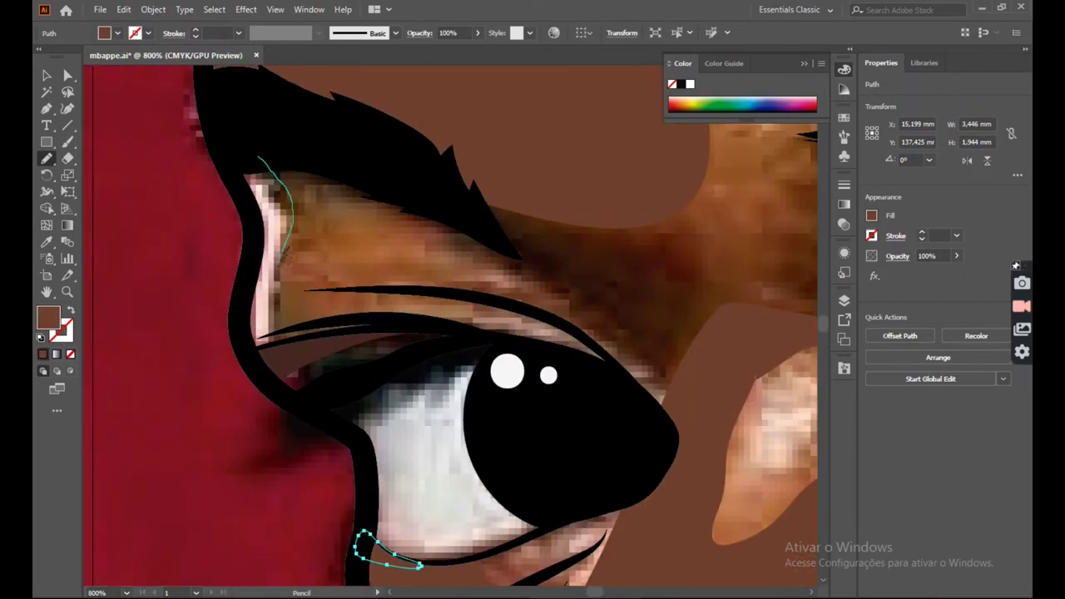
pyautogui.moveTo(401, 177); pyautogui.dragTo(258, 157)
pyautogui.press('i')
pyautogui.click(489, 141)
pyautogui.press('n')
# Draw a mid-brown shadow over the front of the chin below the crease, about 25 × 24 mm, and deselect it.
pyautogui.scroll(-7, 422, 257)
pyautogui.scroll(2, 506, 450)
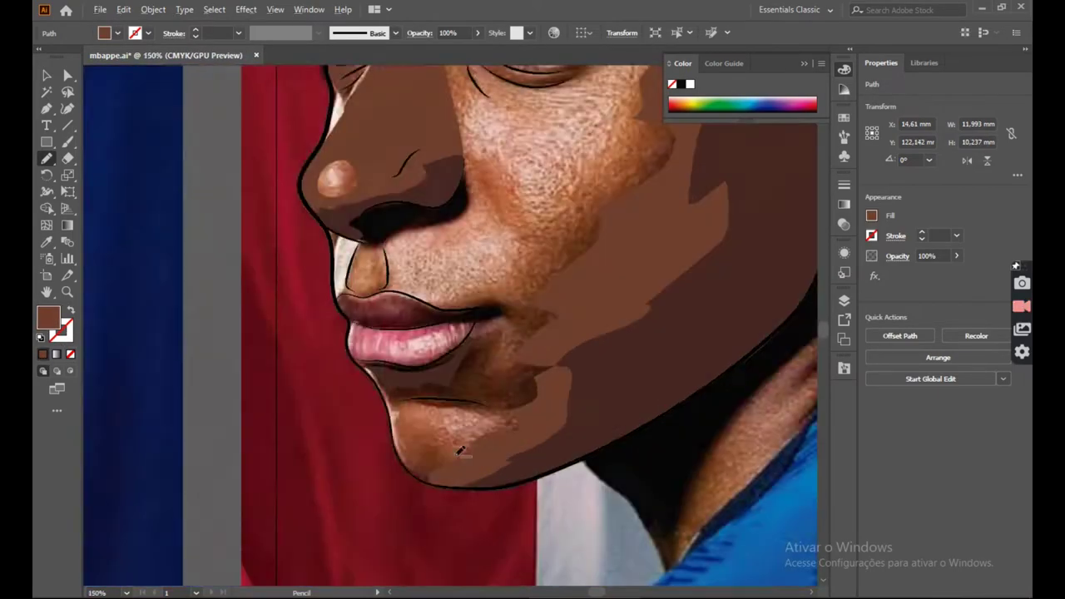
pyautogui.scroll(4, 459, 450)
pyautogui.moveTo(578, 348); pyautogui.dragTo(480, 389)
pyautogui.moveTo(277, 223); pyautogui.dragTo(275, 225)
pyautogui.moveTo(591, 343); pyautogui.dragTo(500, 364)
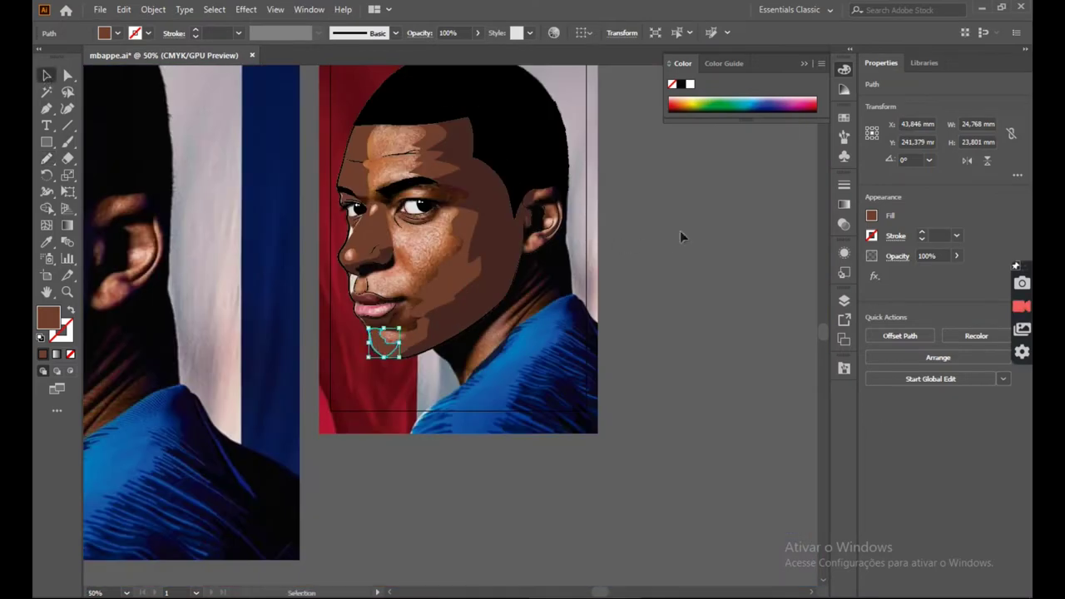
pyautogui.click(680, 230)
# Toggle Layer 4's visibility to compare the new face shading with the reference photo.
pyautogui.click(844, 300)
pyautogui.click(673, 358)
pyautogui.scroll(3, 427, 209)
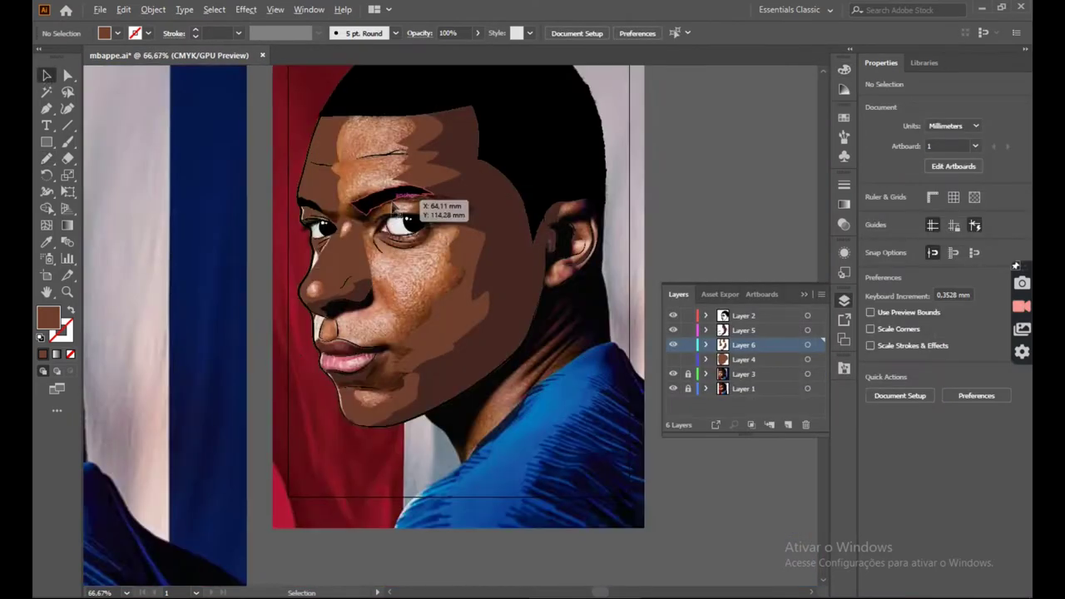
# Add a new layer above Layer 4 and pick a slightly lighter brown fill for the Pencil tool.
pyautogui.press('i')
pyautogui.click(788, 424)
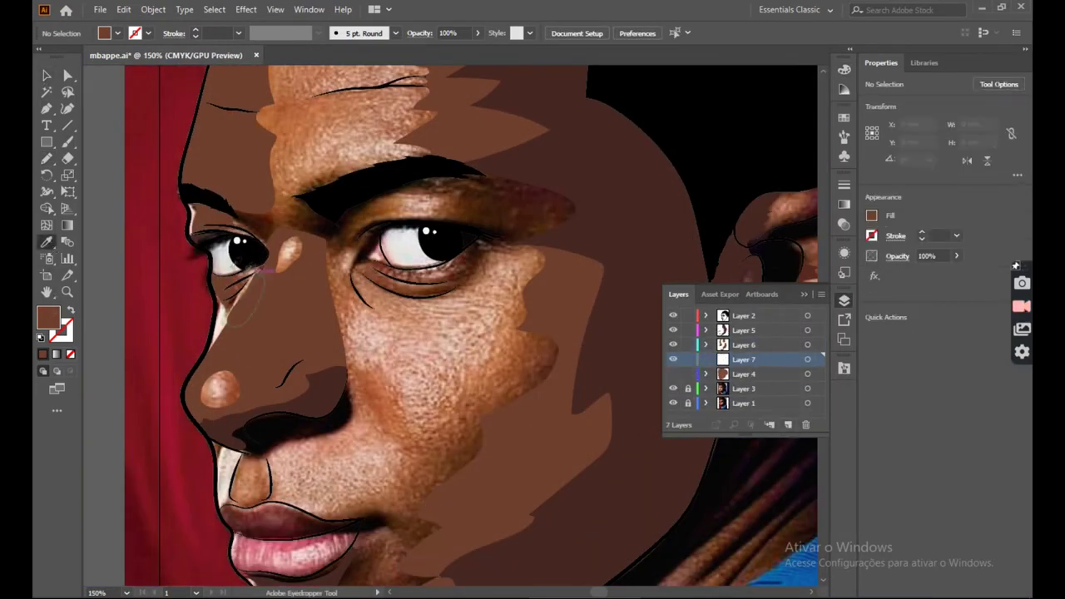
pyautogui.doubleClick(52, 323)
pyautogui.moveTo(683, 270); pyautogui.dragTo(681, 253)
pyautogui.click(927, 167)
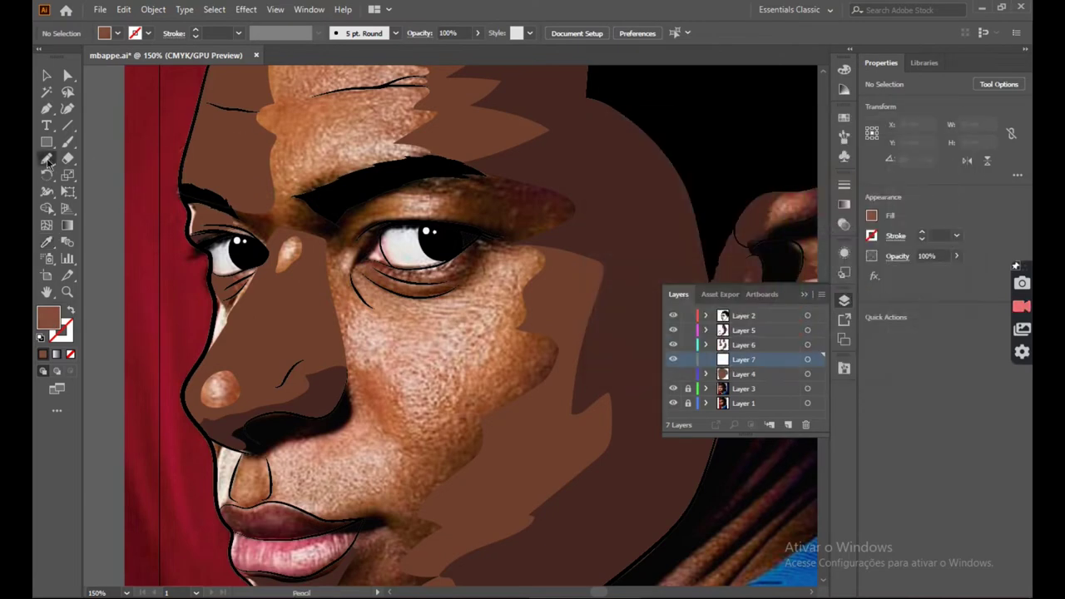
pyautogui.click(46, 158)
pyautogui.scroll(2, 431, 109)
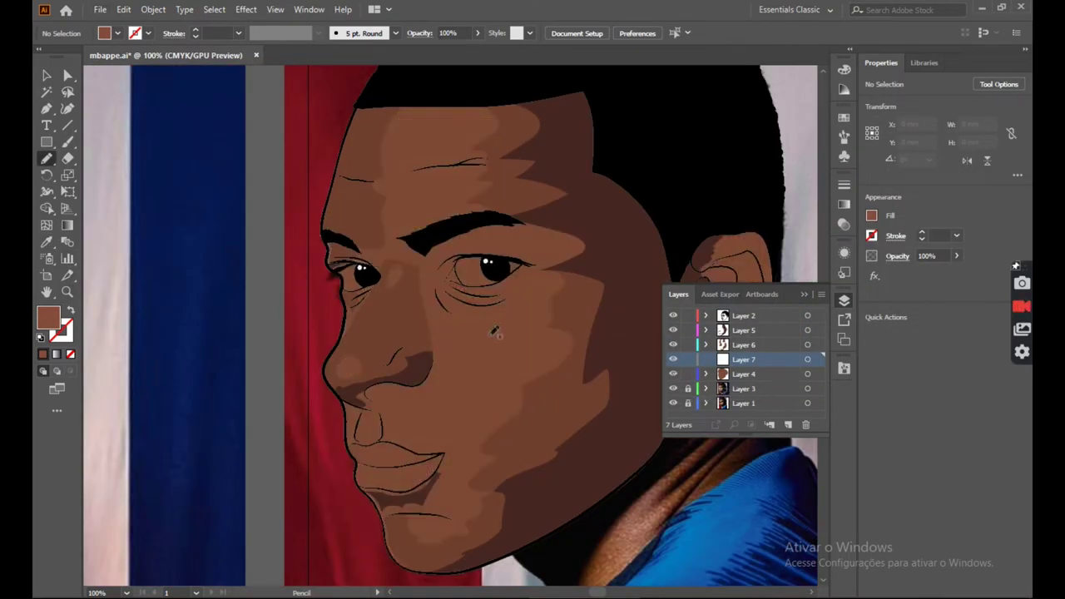
# Hide Layer 4 and delete the empty Layer 7.
pyautogui.click(674, 374)
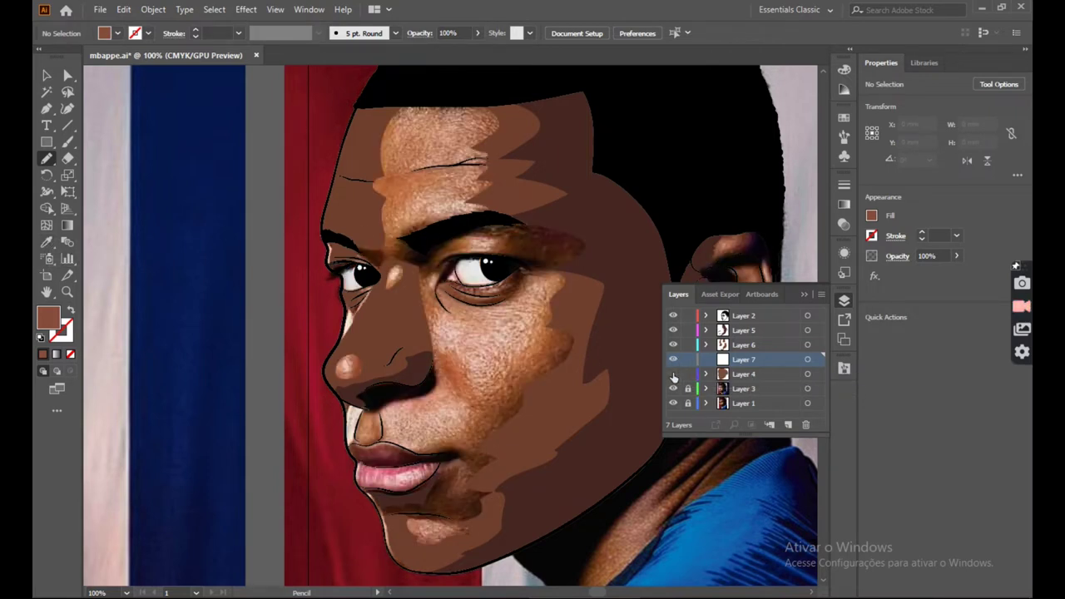
pyautogui.click(805, 425)
pyautogui.click(743, 345)
# Try drawing a shadow about 52 × 23 mm on Layer 5 beneath the lower lip and sampling the dark brown.
pyautogui.scroll(-2, 477, 527)
pyautogui.click(722, 332)
pyautogui.scroll(2, 477, 493)
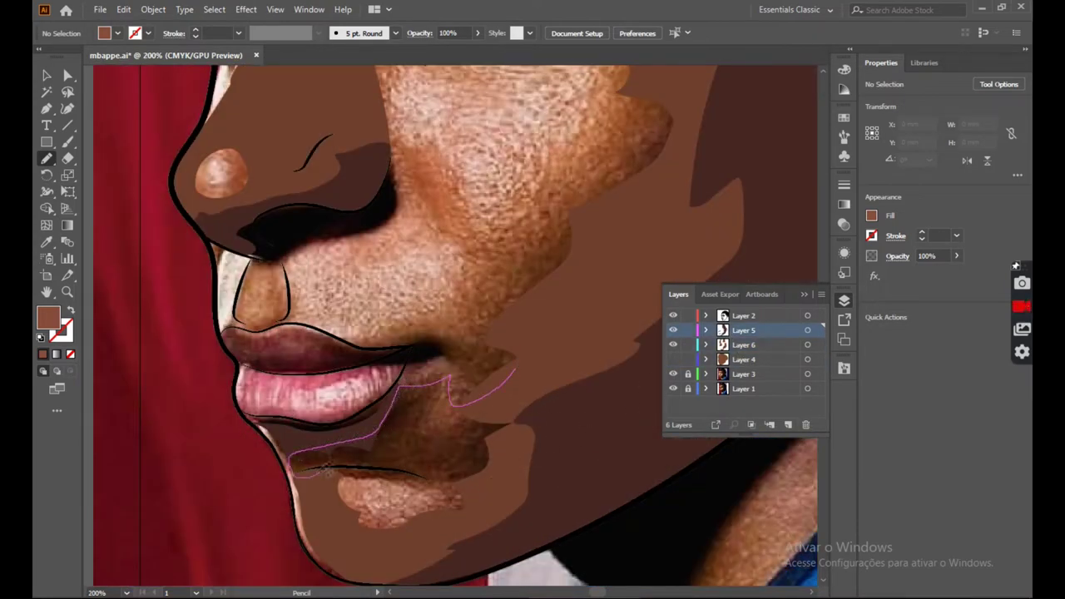
pyautogui.moveTo(426, 478); pyautogui.dragTo(516, 371)
pyautogui.click(42, 355)
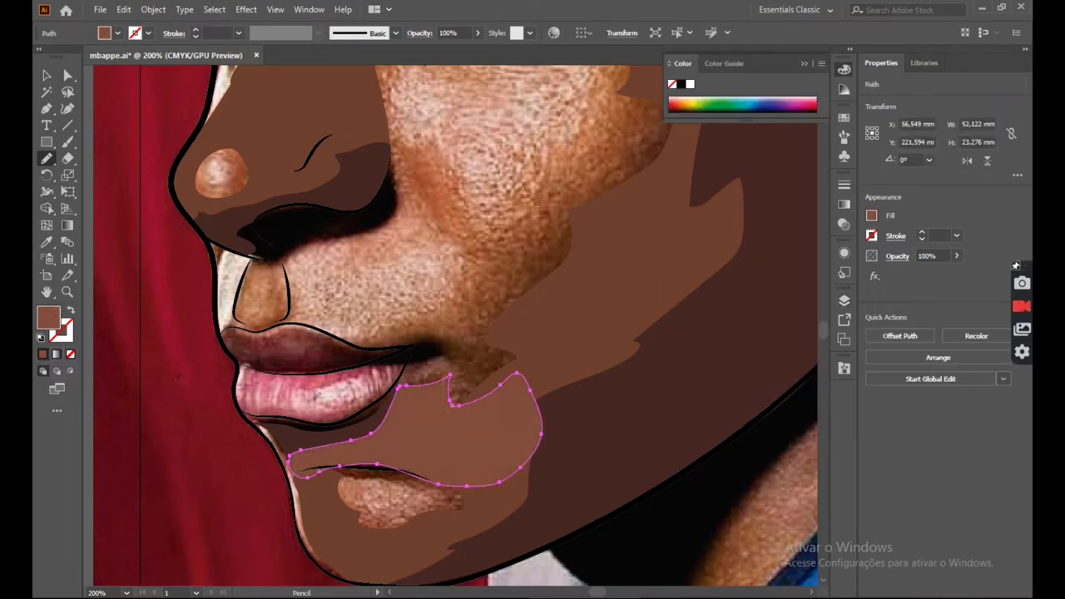
pyautogui.press('i')
pyautogui.click(684, 420)
pyautogui.press('v')
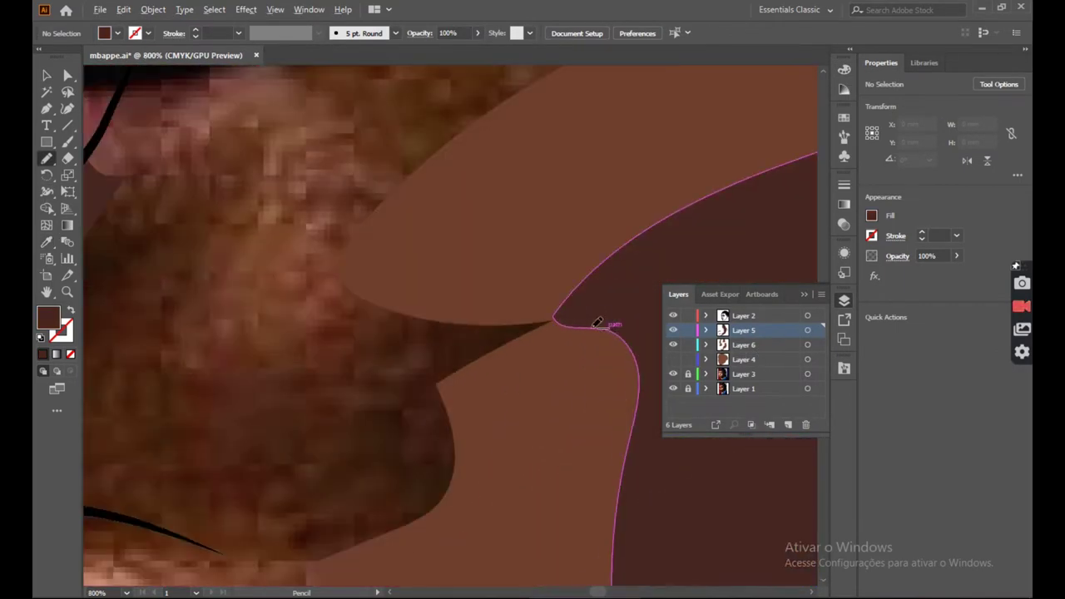
# Try outlining the under-lip shadow on Layer 5 freehand from the cheek shadow's edge toward the lower lip.
pyautogui.moveTo(402, 193); pyautogui.dragTo(401, 192)
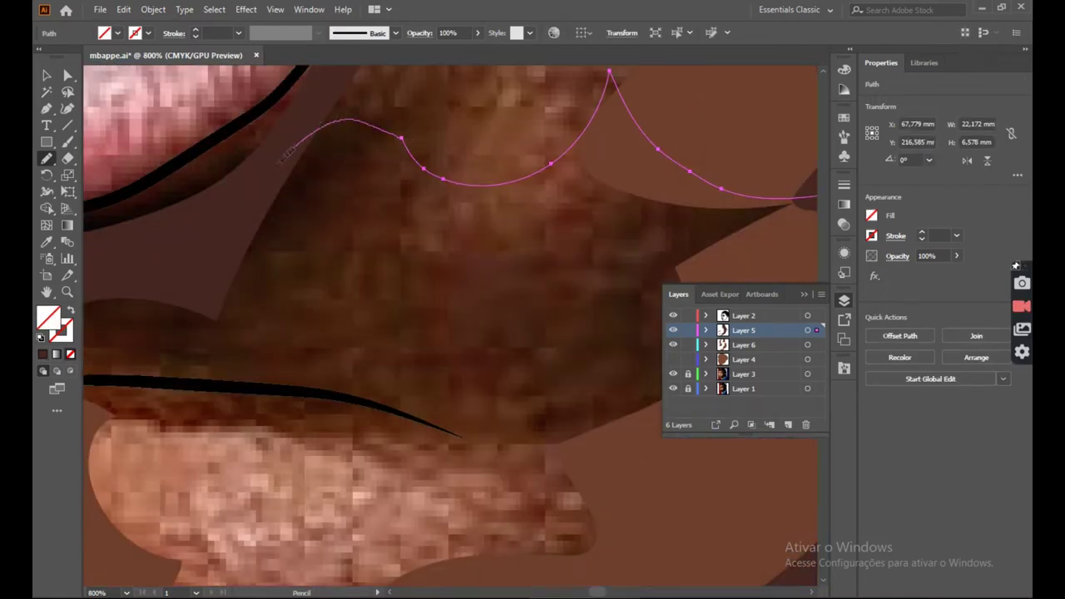
pyautogui.moveTo(281, 162); pyautogui.dragTo(244, 198)
pyautogui.scroll(-1, 244, 198)
pyautogui.moveTo(245, 198); pyautogui.dragTo(402, 154)
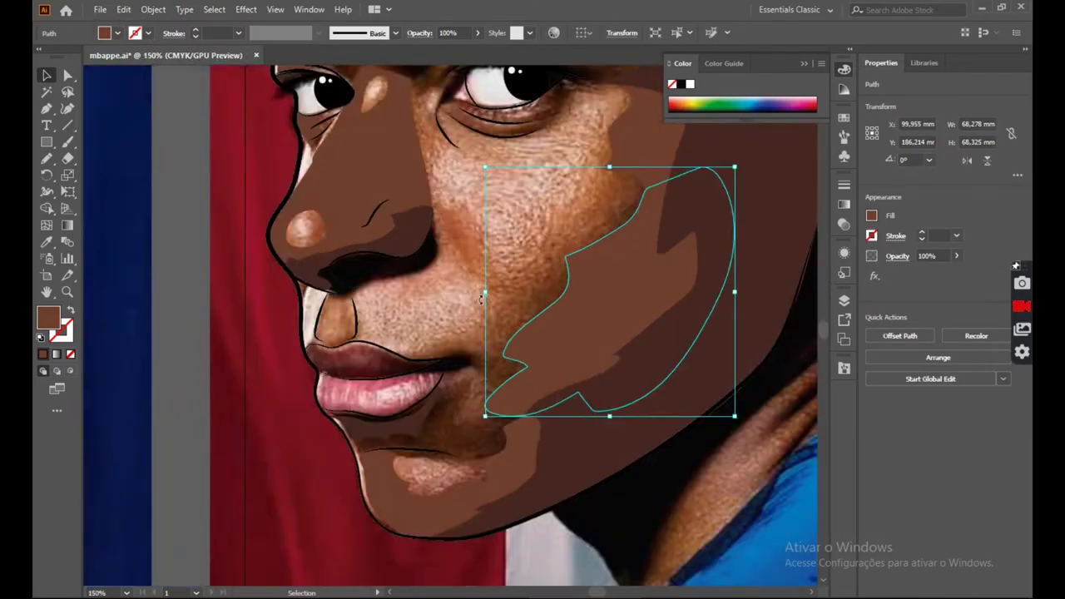
# Draw a mid-brown Pencil shape on Layer 6 joining the cheek and chin shadows beside the mouth corner.
pyautogui.scroll(4, 508, 482)
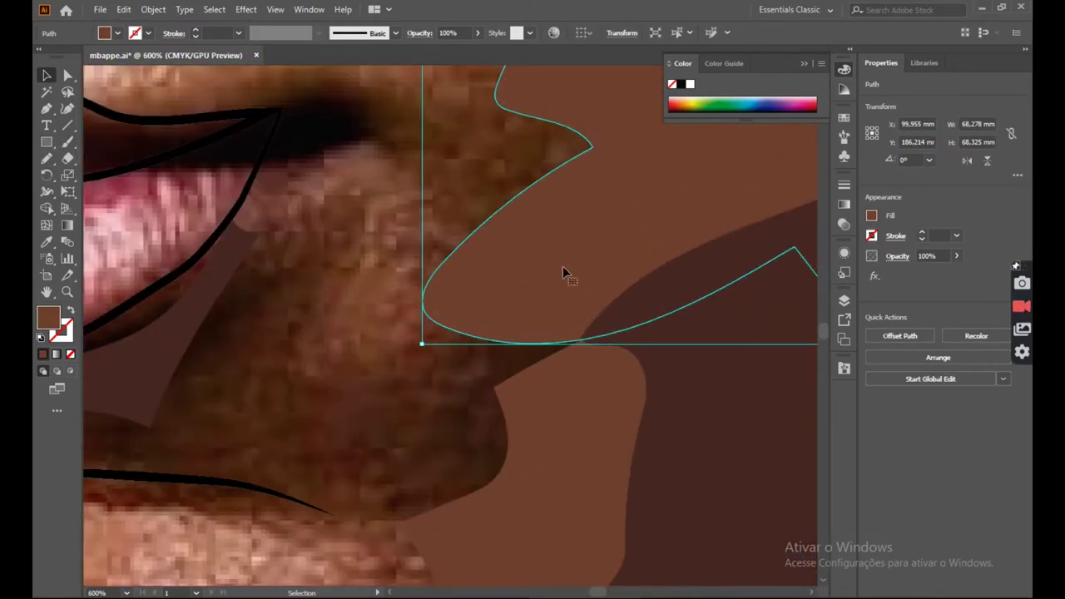
pyautogui.press('F7')
pyautogui.press('n')
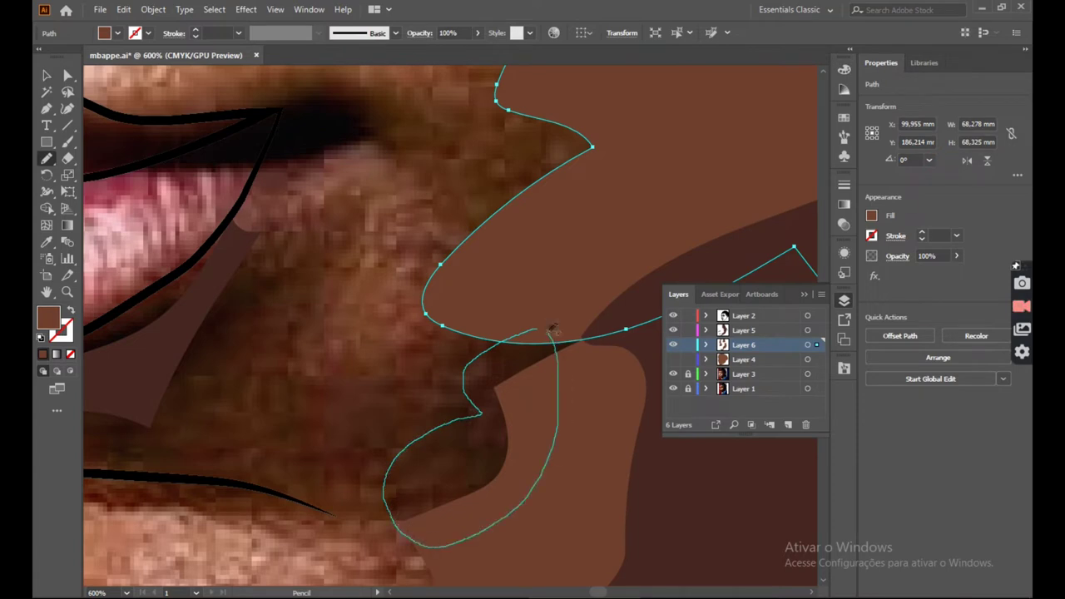
pyautogui.moveTo(554, 337); pyautogui.dragTo(538, 329)
pyautogui.moveTo(587, 373)
pyautogui.mouseDown()
pyautogui.moveTo(458, 368)
pyautogui.moveTo(597, 455)
pyautogui.moveTo(587, 372)
pyautogui.mouseUp()
pyautogui.click(42, 354)
# Take the dark brown from Layer 5's face shadow and outline the shadow's upper edge from the cheek to below the lower lip.
pyautogui.click(46, 76)
pyautogui.click(844, 301)
pyautogui.click(762, 331)
pyautogui.click(652, 338)
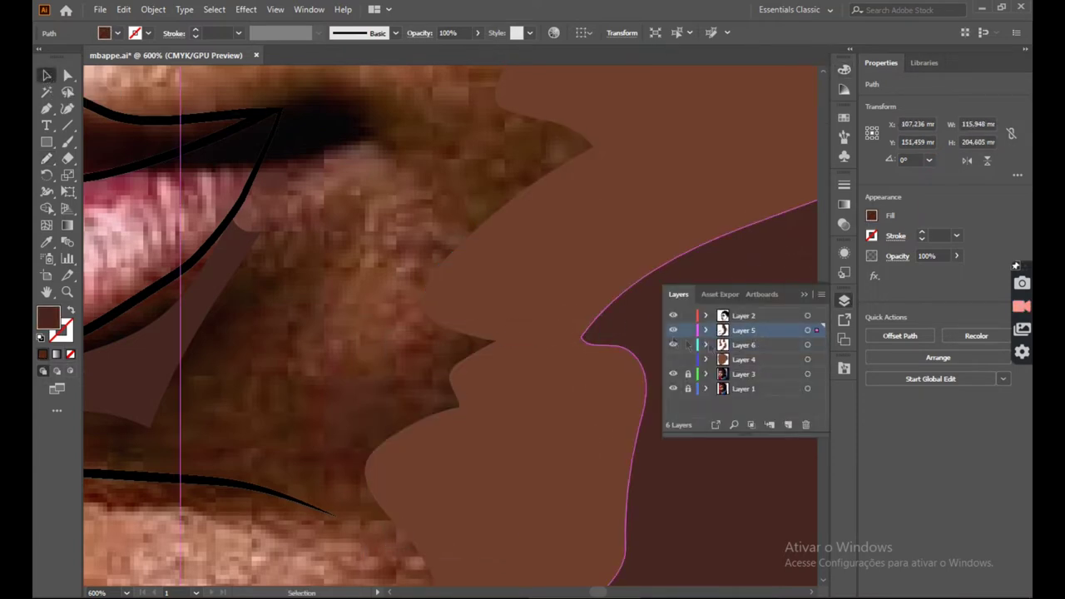
pyautogui.press('n')
pyautogui.moveTo(260, 237); pyautogui.dragTo(153, 375)
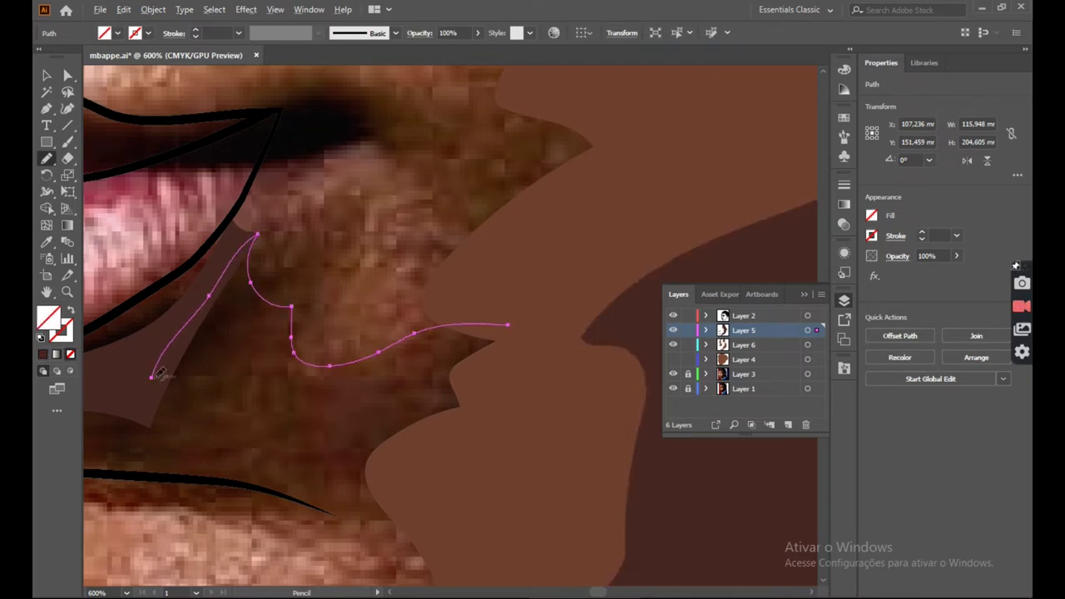
# Complete the shadow outline under the lower lip and along the chin crease, fill it with solid dark brown and deselect it.
pyautogui.scroll(-3, 241, 374)
pyautogui.scroll(3, 108, 393)
pyautogui.moveTo(447, 328); pyautogui.dragTo(353, 350)
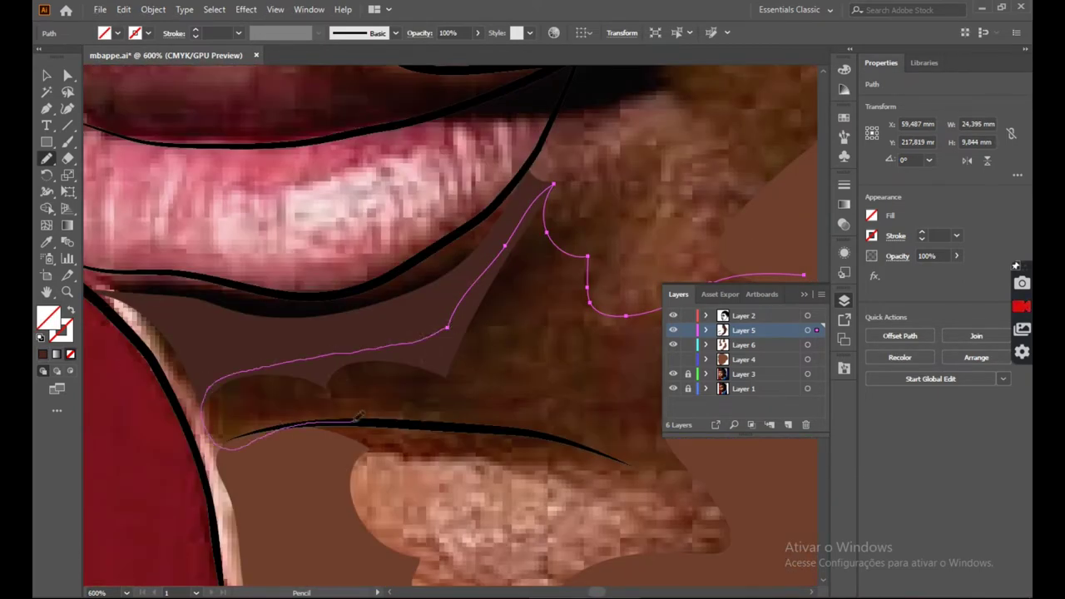
pyautogui.scroll(-5, 804, 435)
pyautogui.moveTo(758, 521)
pyautogui.mouseDown()
pyautogui.moveTo(796, 441)
pyautogui.moveTo(752, 332)
pyautogui.mouseUp()
pyautogui.click(804, 294)
pyautogui.scroll(4, 812, 433)
pyautogui.click(43, 355)
pyautogui.scroll(-3, 512, 333)
pyautogui.click(46, 76)
pyautogui.scroll(-3, 371, 271)
pyautogui.click(372, 271)
# Show Layer 4 to review the whole face shading and hide it again.
pyautogui.scroll(4, 435, 269)
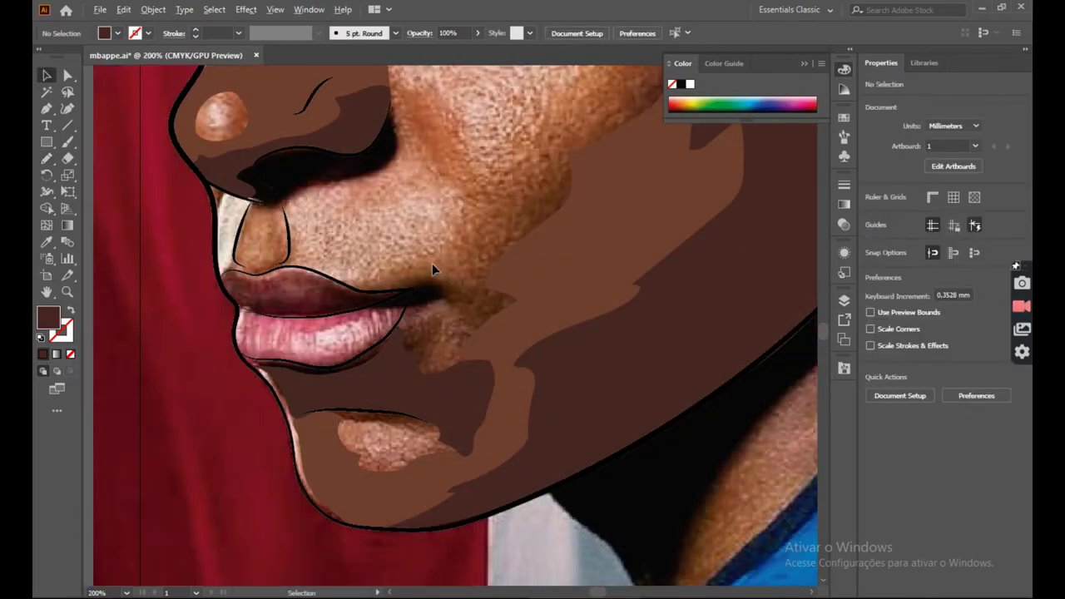
pyautogui.click(844, 301)
pyautogui.click(673, 359)
pyautogui.scroll(-4, 485, 360)
pyautogui.scroll(2, 555, 192)
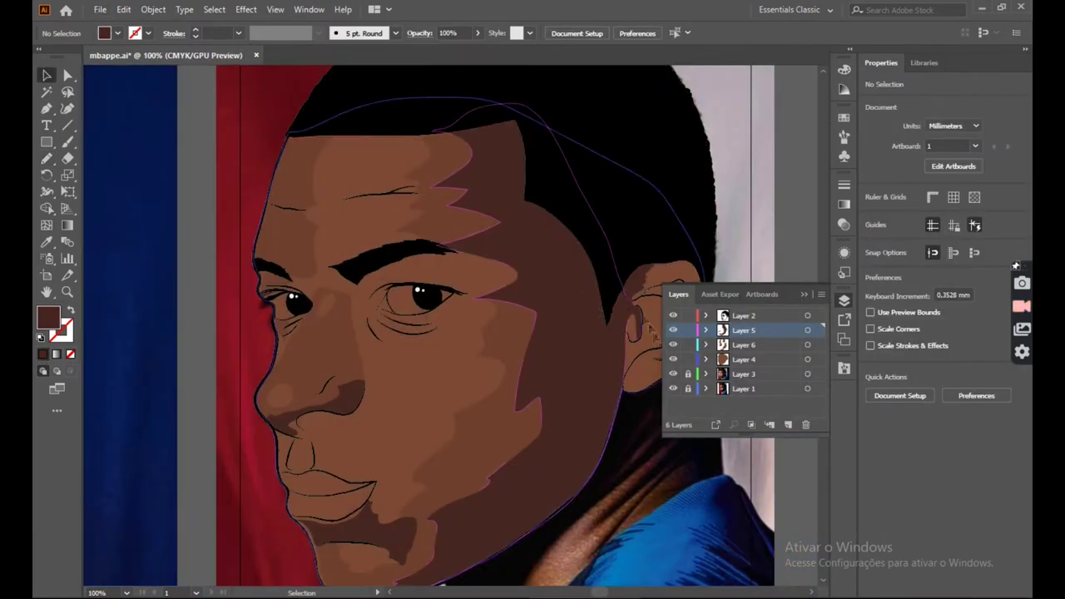
pyautogui.click(673, 373)
# Draw a mid-brown shadow on Layer 6 between the near eye's inner brow and upper lid, with a jagged outer edge, about 35 × 21 mm.
pyautogui.scroll(2, 433, 254)
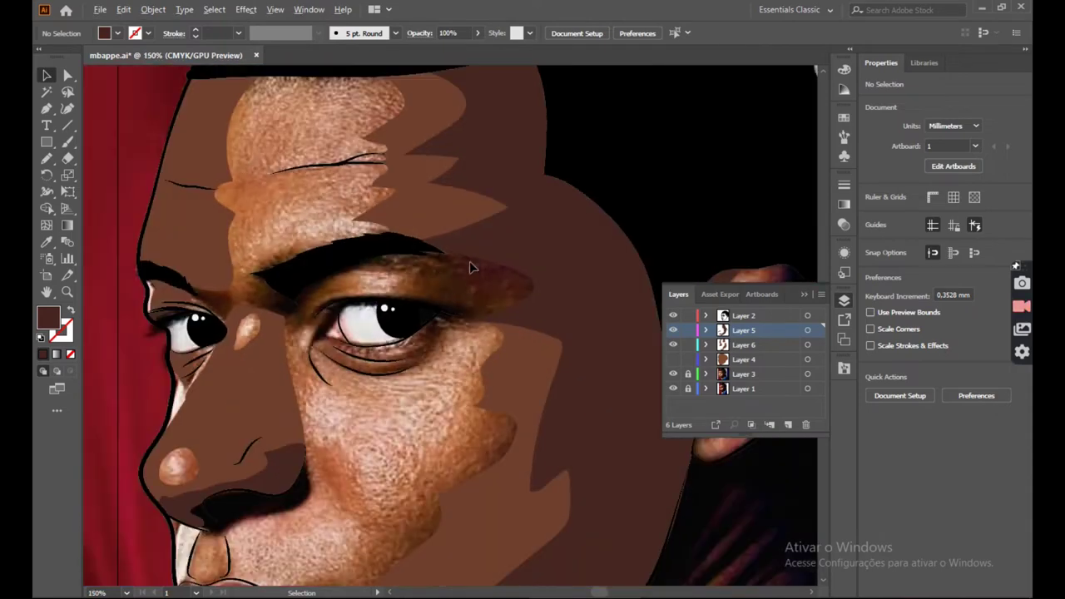
pyautogui.click(416, 201)
pyautogui.press('n')
pyautogui.scroll(2, 303, 280)
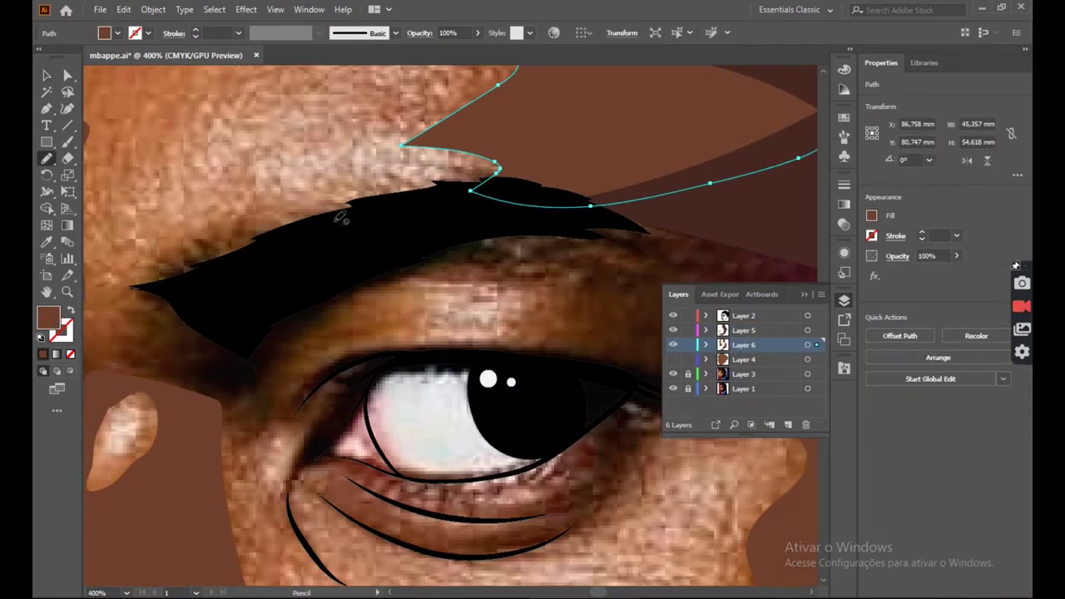
pyautogui.moveTo(223, 399); pyautogui.dragTo(248, 397)
pyautogui.hotkey('ctrl', 'z')
pyautogui.moveTo(212, 279); pyautogui.dragTo(182, 283)
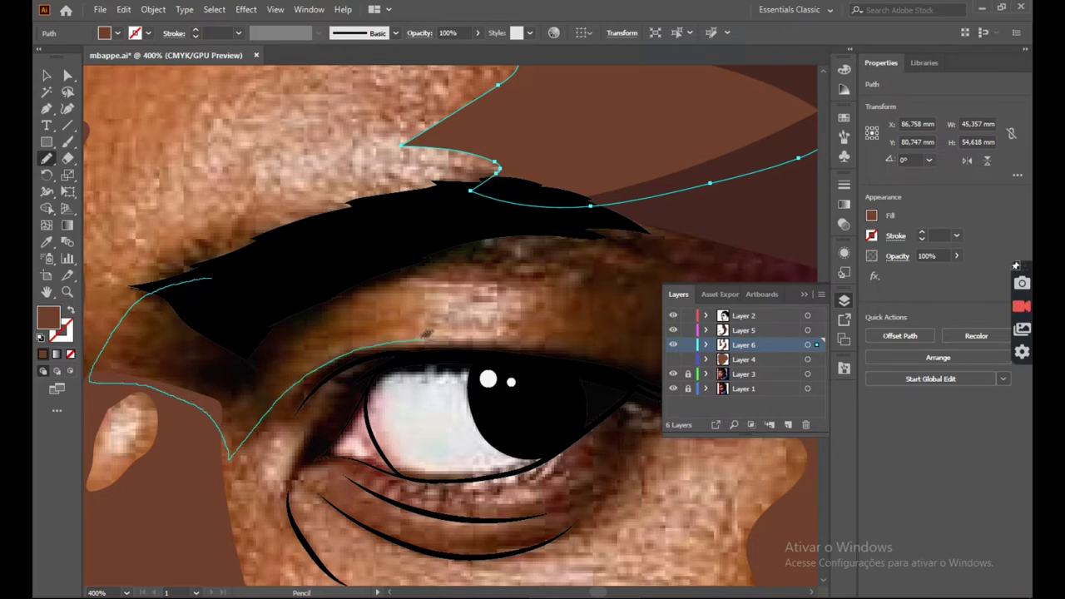
pyautogui.moveTo(321, 250); pyautogui.dragTo(175, 281)
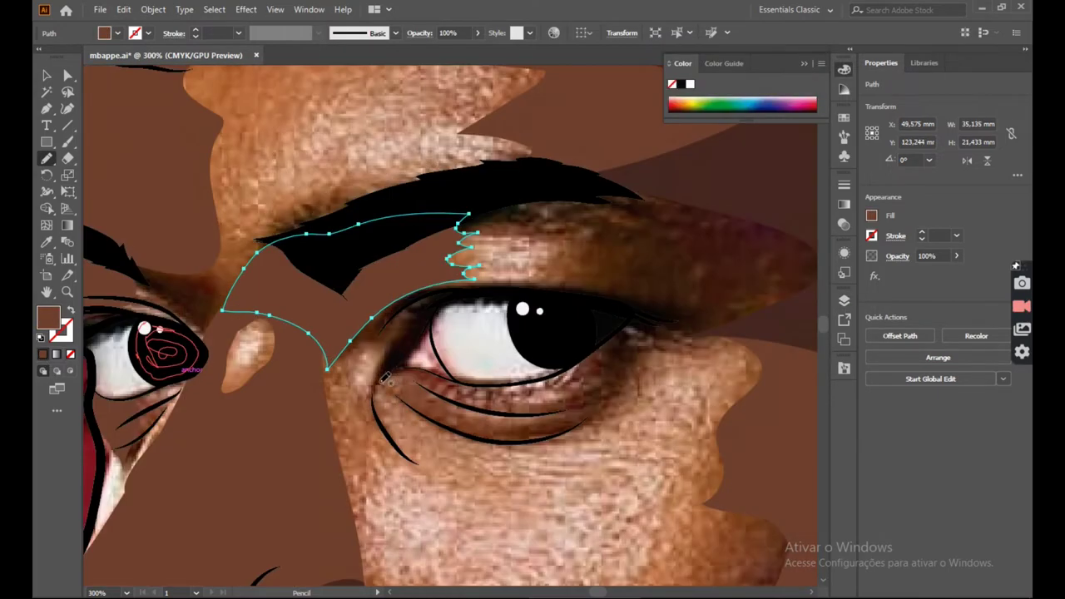
# Draw a matching mid-brown shadow between the near eye's outer eyebrow and upper lid, redoing the first stroke.
pyautogui.scroll(3, 366, 283)
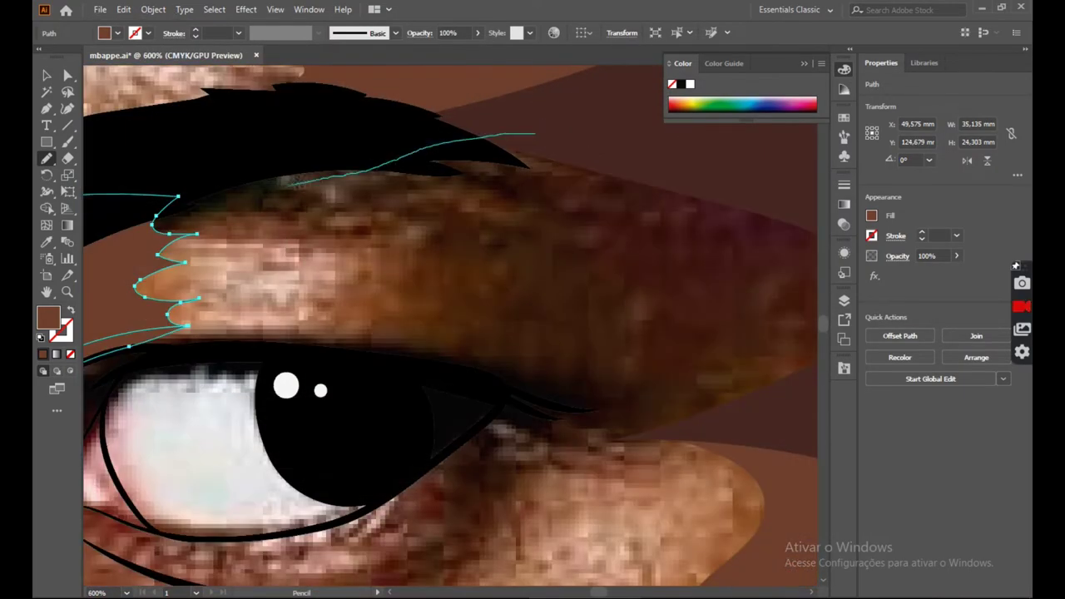
pyautogui.moveTo(293, 183); pyautogui.dragTo(235, 200)
pyautogui.hotkey('ctrl', 'z')
pyautogui.moveTo(530, 123); pyautogui.dragTo(194, 200)
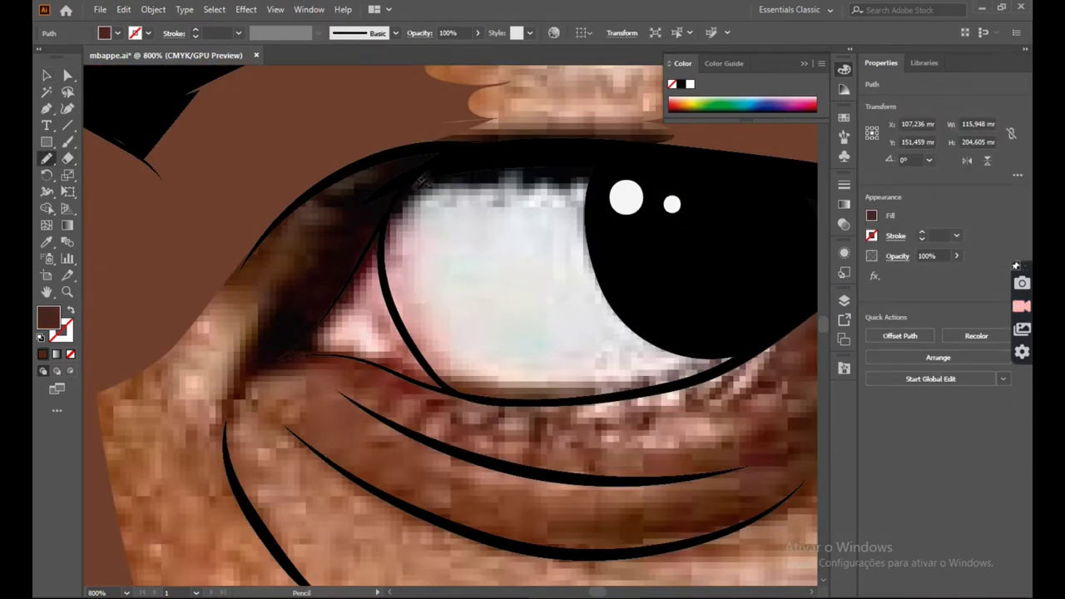
# Draw a shadow between the upper lid and the inner corner of the near eye, about 13 × 15 mm, and fill it dark brown.
pyautogui.moveTo(481, 156); pyautogui.dragTo(410, 188)
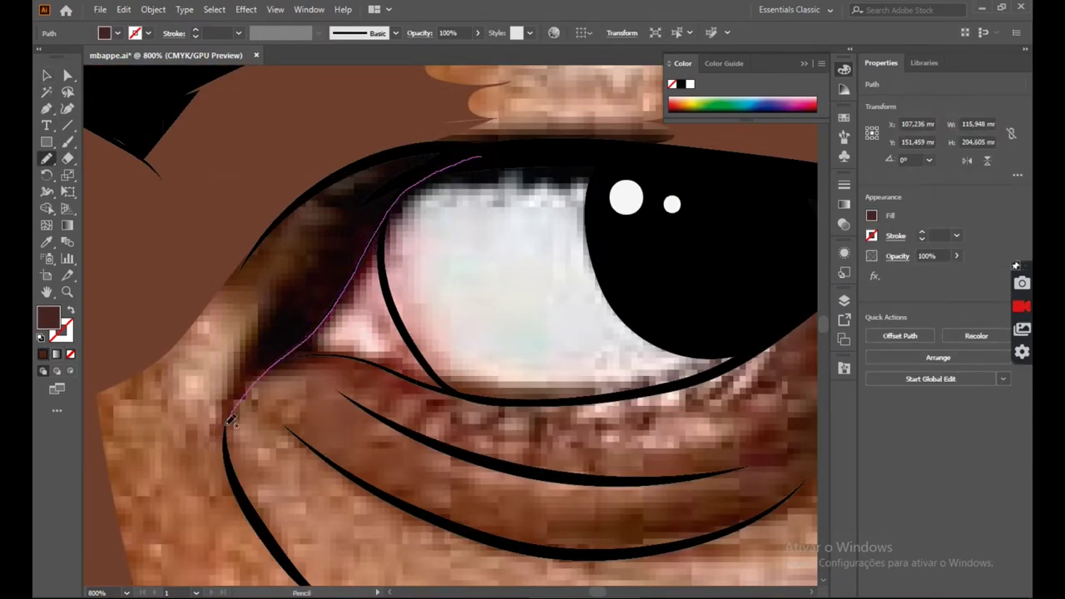
pyautogui.moveTo(441, 128); pyautogui.dragTo(480, 158)
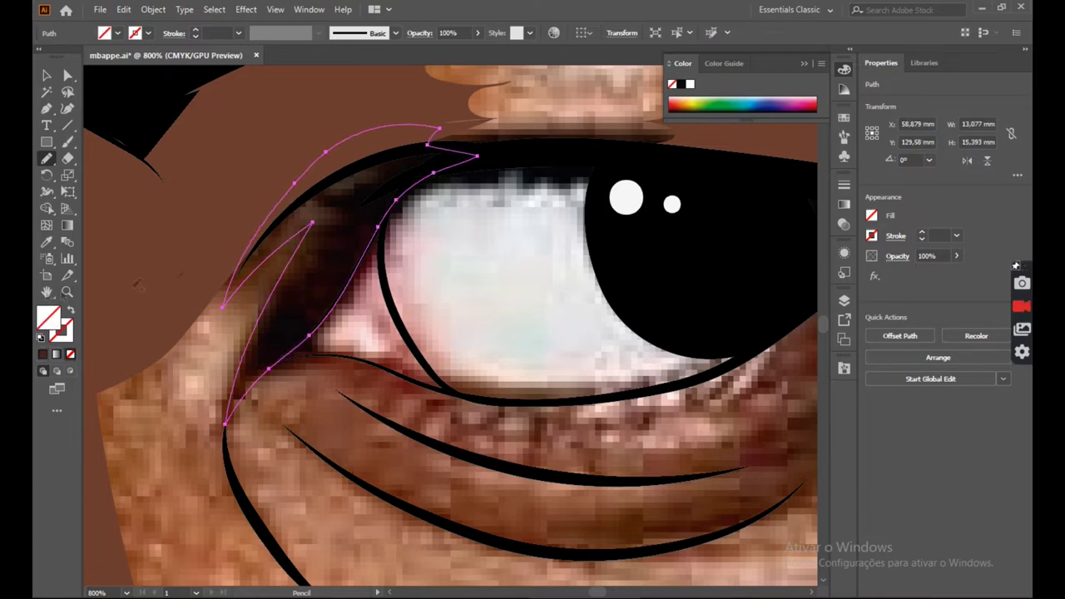
pyautogui.click(43, 354)
# Draw a jagged shadow from the near eye's outer lower lid out towards the temple, about 26 × 17 mm, and fill it dark brown.
pyautogui.scroll(-6, 370, 181)
pyautogui.scroll(4, 458, 182)
pyautogui.scroll(1, 505, 178)
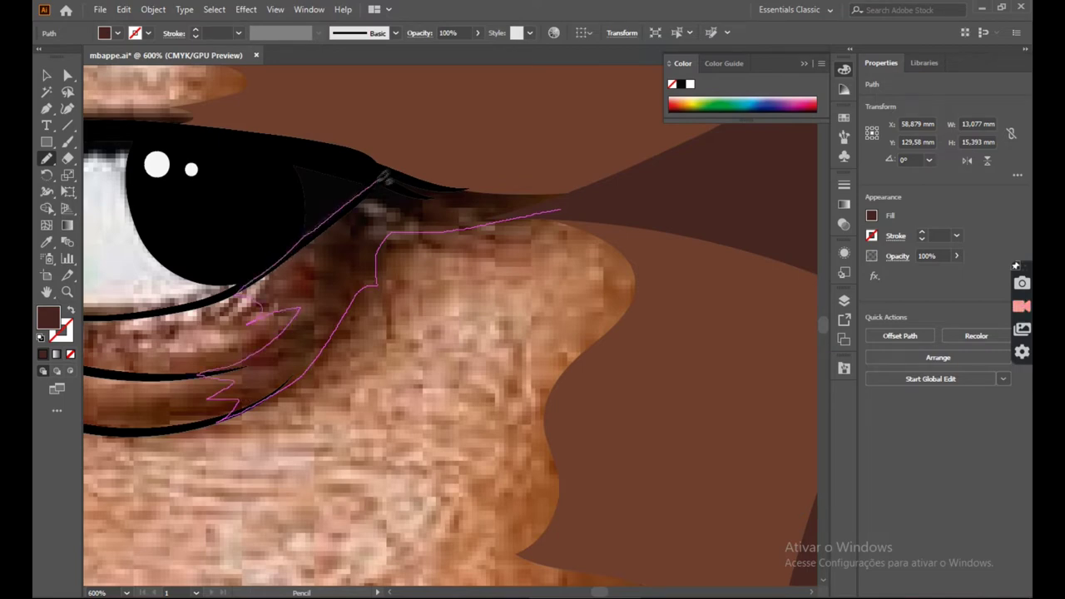
pyautogui.moveTo(581, 194); pyautogui.dragTo(562, 210)
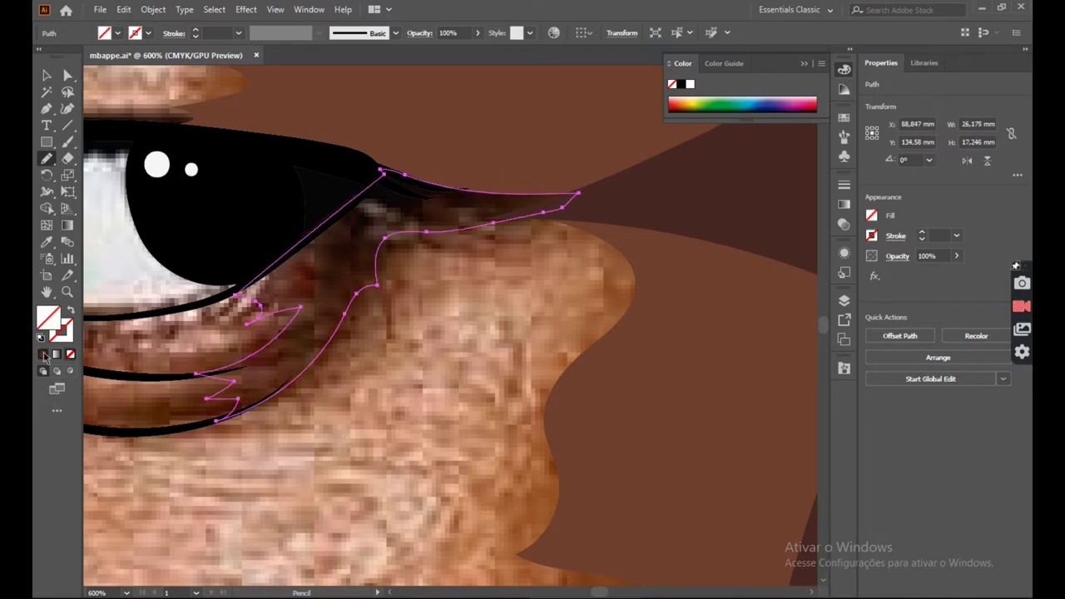
pyautogui.click(43, 354)
# Deselect the eye shadow and show Layer 4 to review the whole face shading, then hide it again.
pyautogui.scroll(-5, 449, 264)
pyautogui.click(48, 76)
pyautogui.click(844, 300)
pyautogui.click(674, 359)
pyautogui.click(739, 249)
pyautogui.scroll(-2, 461, 266)
pyautogui.scroll(8, 463, 296)
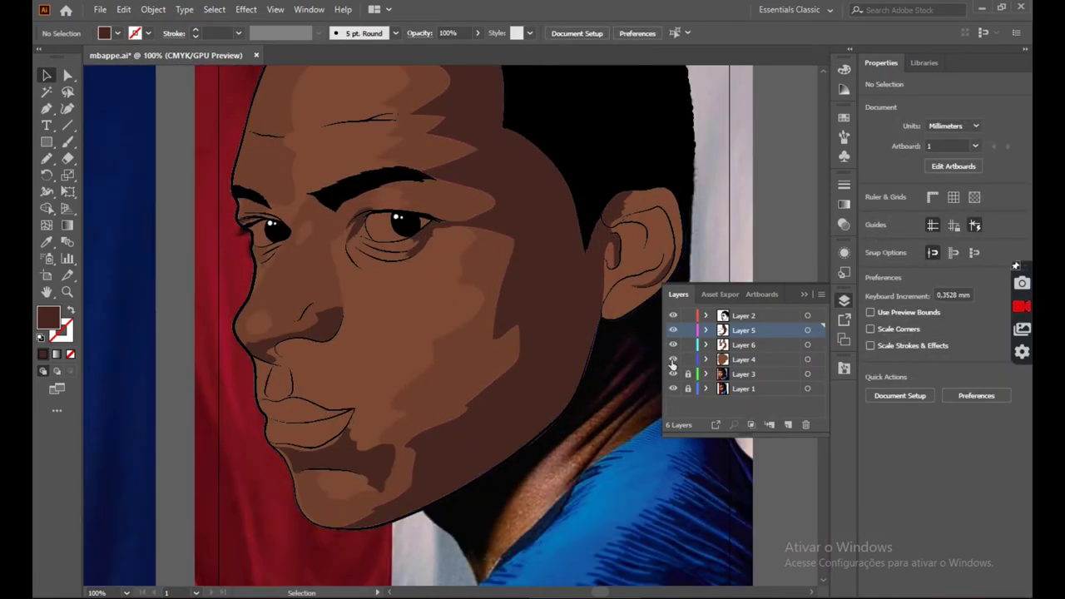
# Draw a shadow between the far eye's eyebrow, upper lid and nose bridge and fill it dark brown.
pyautogui.press('n')
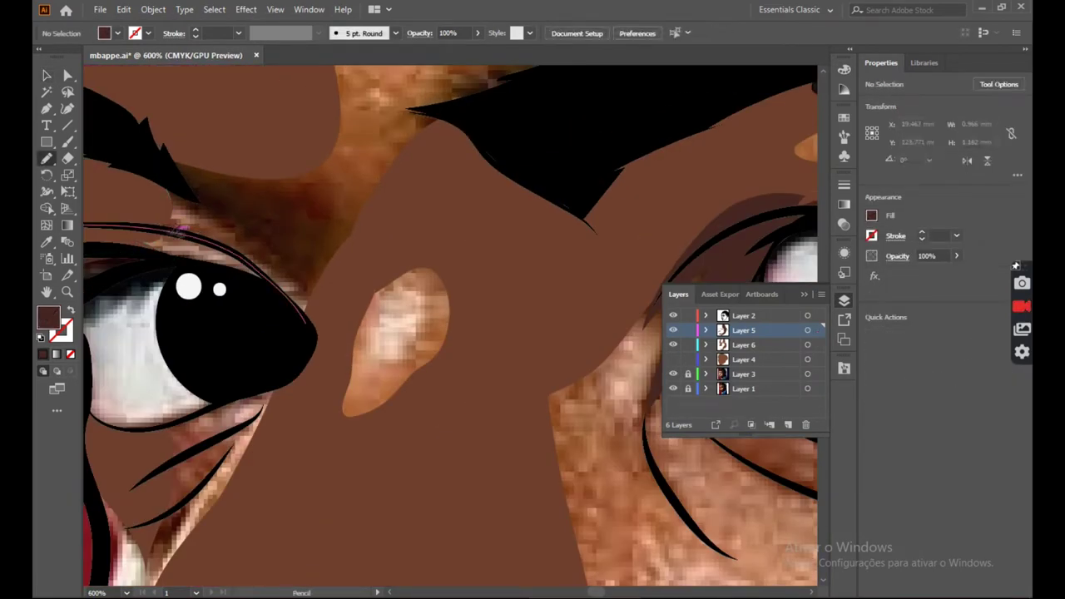
pyautogui.scroll(2, 160, 206)
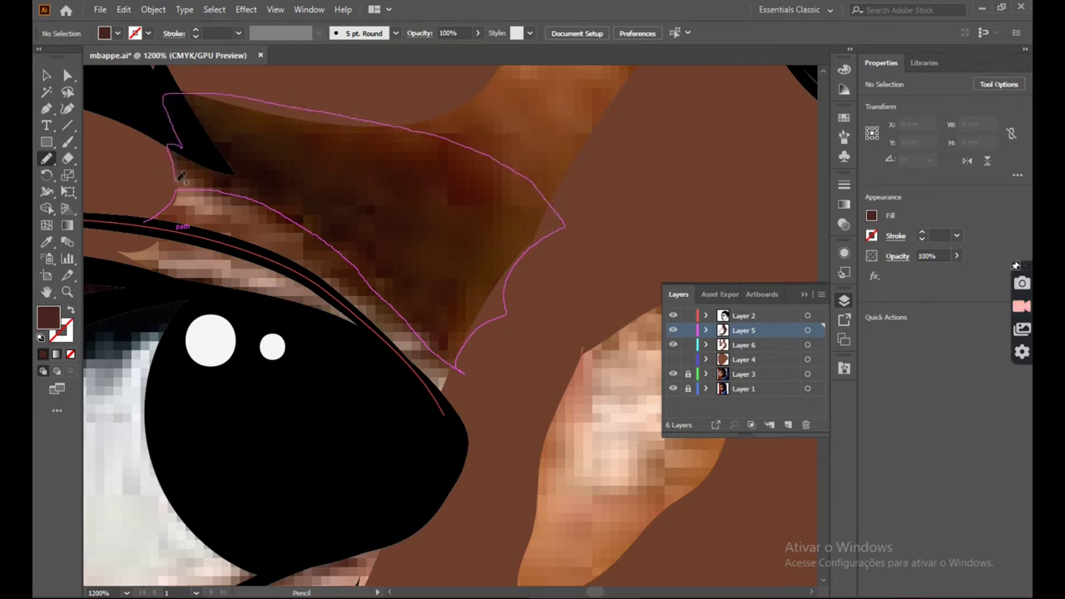
pyautogui.moveTo(149, 221); pyautogui.dragTo(147, 222)
pyautogui.click(43, 355)
# Adjust two anchor points on the edge of the far-eye shadow and deselect it.
pyautogui.click(67, 76)
pyautogui.scroll(3, 125, 203)
pyautogui.moveTo(217, 256); pyautogui.dragTo(207, 263)
pyautogui.moveTo(284, 175)
pyautogui.mouseDown()
pyautogui.moveTo(313, 151)
pyautogui.moveTo(255, 213)
pyautogui.moveTo(308, 121)
pyautogui.moveTo(276, 279)
pyautogui.moveTo(267, 250)
pyautogui.moveTo(274, 204)
pyautogui.moveTo(264, 199)
pyautogui.mouseUp()
pyautogui.scroll(-12, 294, 226)
pyautogui.press('v')
pyautogui.click(595, 275)
# Select the dark brown shadow under the nose and create Layer 7 between Layer 6 and Layer 4.
pyautogui.scroll(5, 323, 230)
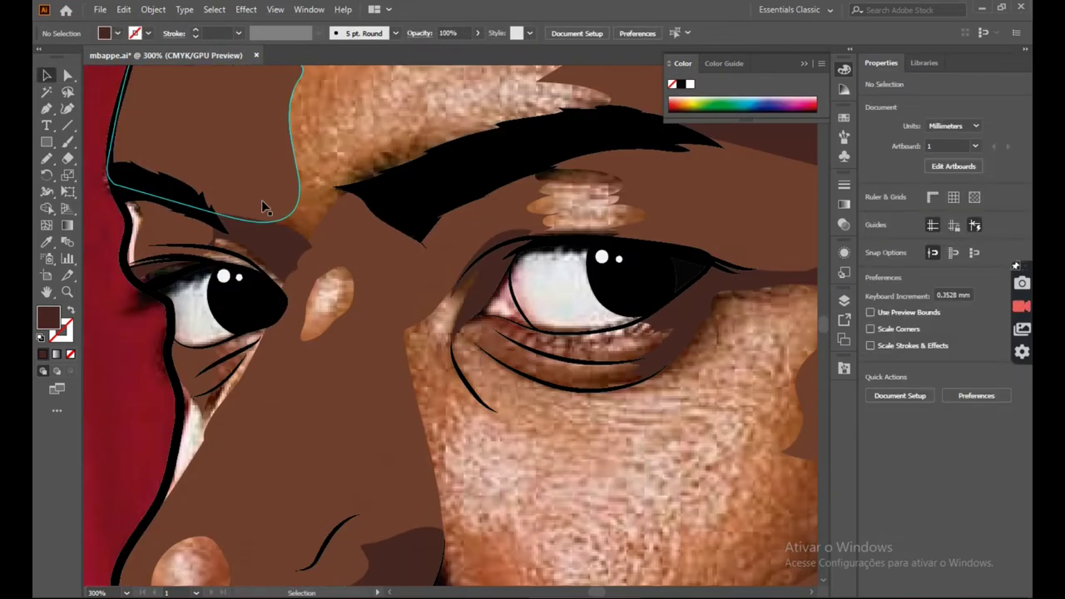
pyautogui.scroll(-3, 280, 183)
pyautogui.scroll(2, 297, 320)
pyautogui.scroll(-3, 291, 309)
pyautogui.scroll(3, 275, 301)
pyautogui.click(356, 280)
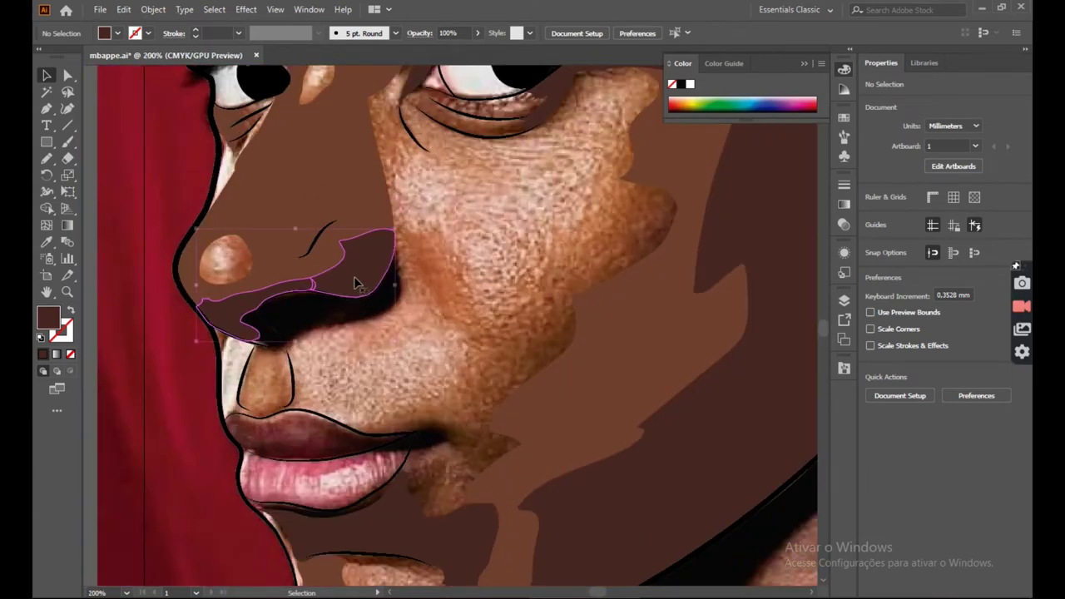
pyautogui.press('i')
pyautogui.click(844, 300)
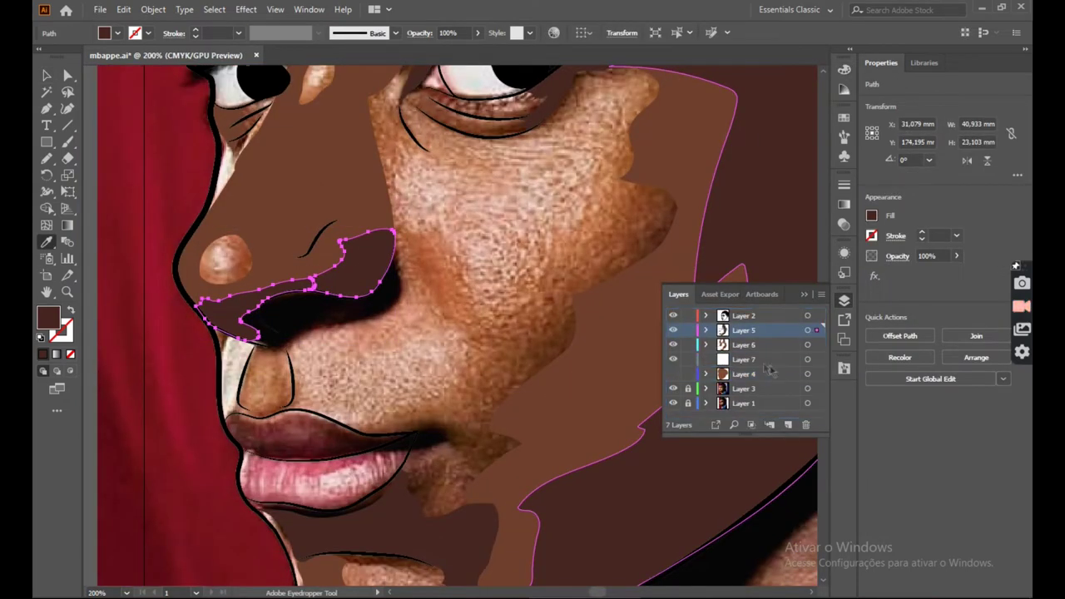
# Draw a curved shadow at the base of the nose beside the nostril, about 11 × 10 mm, and fill it dark brown.
pyautogui.scroll(3, 269, 300)
pyautogui.scroll(1, 247, 287)
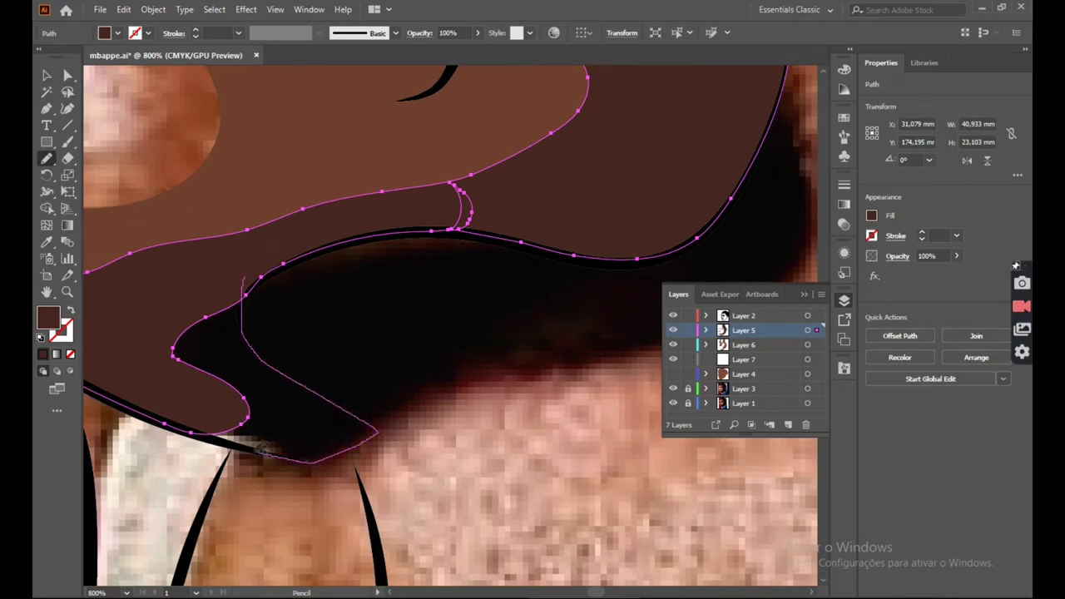
pyautogui.moveTo(164, 326); pyautogui.dragTo(243, 277)
pyautogui.press(',')
pyautogui.press('v')
# Activate Layer 7 and set a very dark brown fill with nothing selected, undoing the first colour change on the nose shape.
pyautogui.scroll(-7, 450, 263)
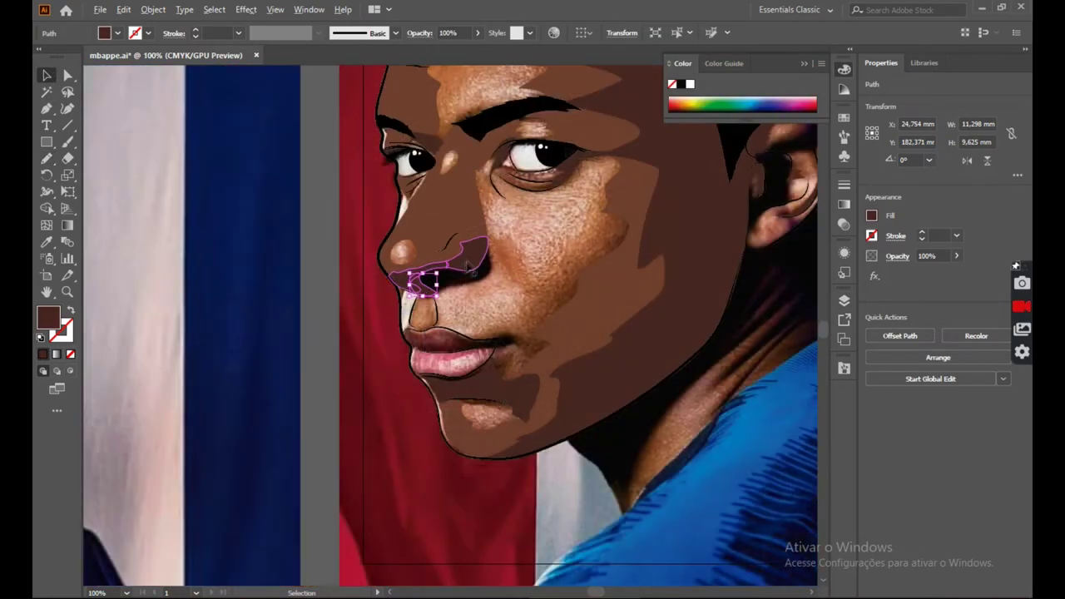
pyautogui.scroll(5, 454, 252)
pyautogui.press('F7')
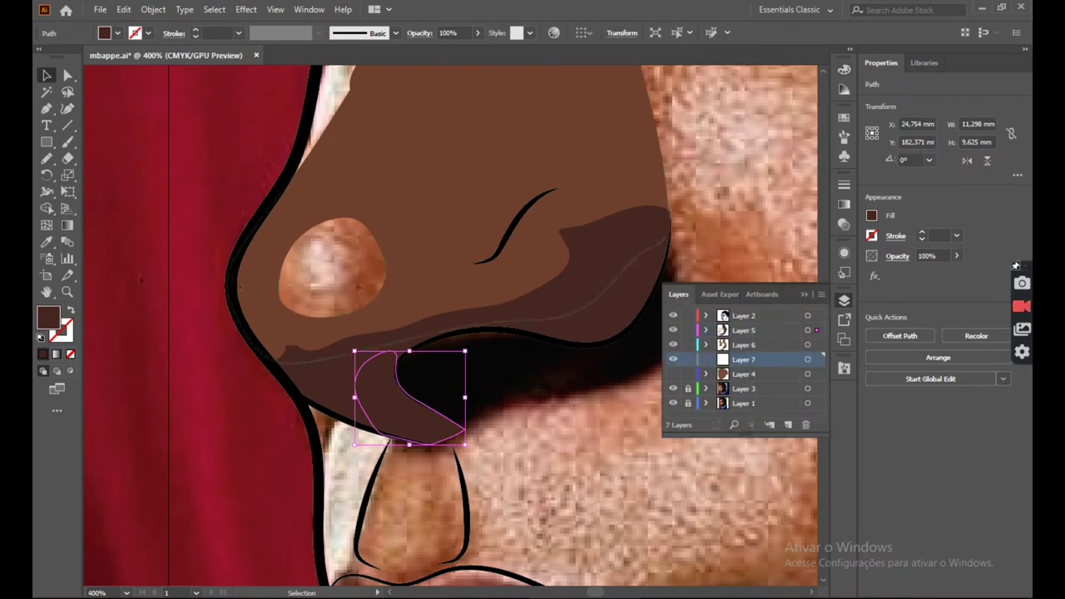
pyautogui.press('i')
pyautogui.click(743, 361)
pyautogui.doubleClick(48, 318)
pyautogui.click(668, 312)
pyautogui.click(927, 167)
pyautogui.hotkey('ctrl', 'z')
pyautogui.press('v')
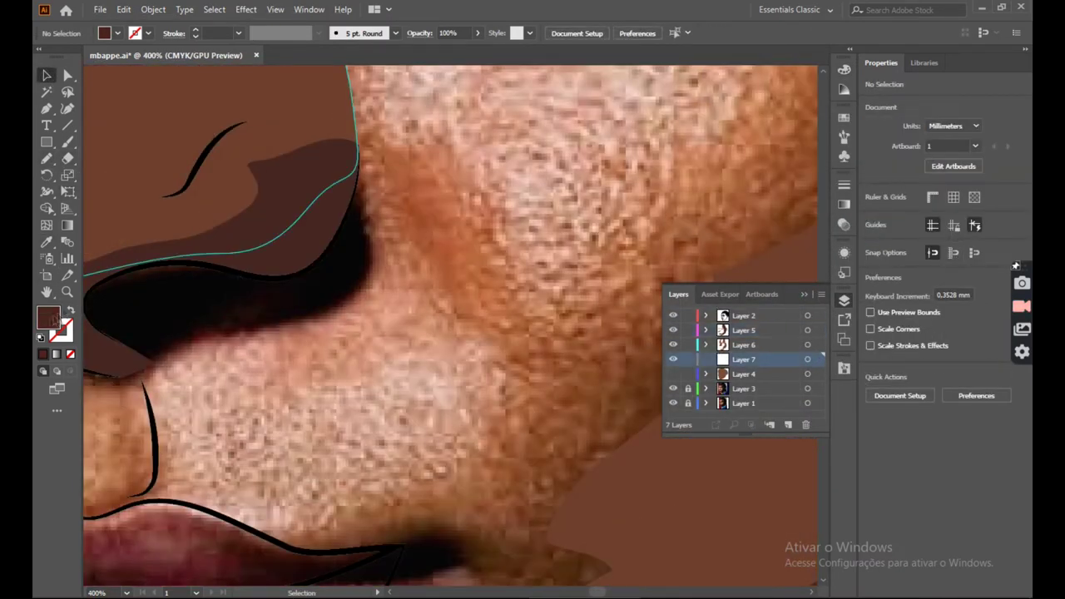
pyautogui.doubleClick(48, 317)
pyautogui.click(927, 167)
# Draw a very dark brown nostril shadow under the nose on Layer 7, about 32 × 20 mm.
pyautogui.press('n')
pyautogui.scroll(2, 375, 228)
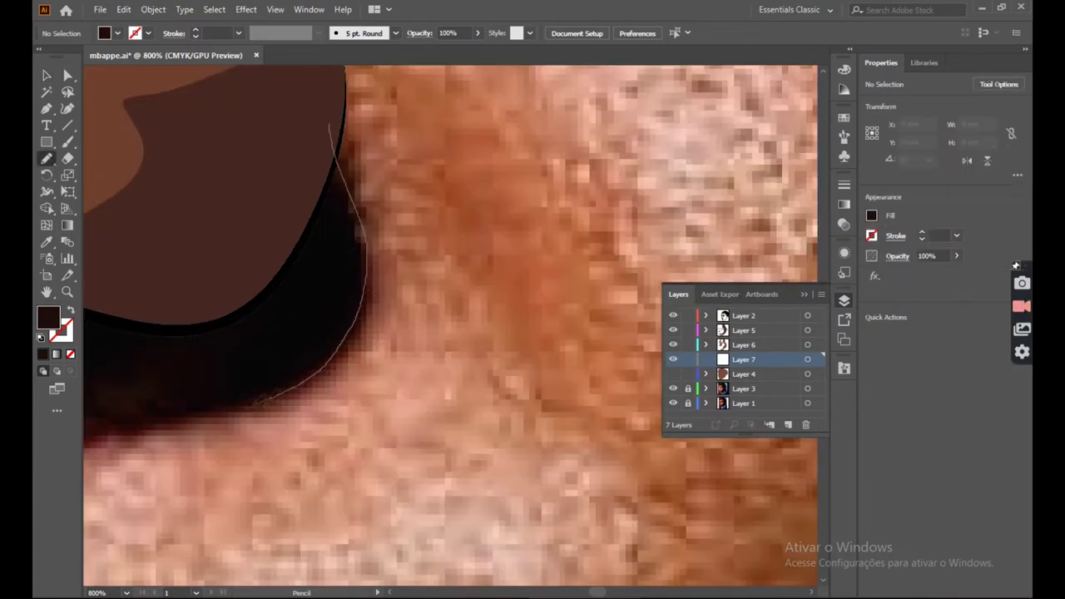
pyautogui.moveTo(258, 403); pyautogui.dragTo(219, 421)
pyautogui.scroll(-4, 220, 408)
pyautogui.scroll(3, 200, 387)
pyautogui.moveTo(669, 273); pyautogui.dragTo(649, 276)
pyautogui.moveTo(640, 288); pyautogui.dragTo(600, 288)
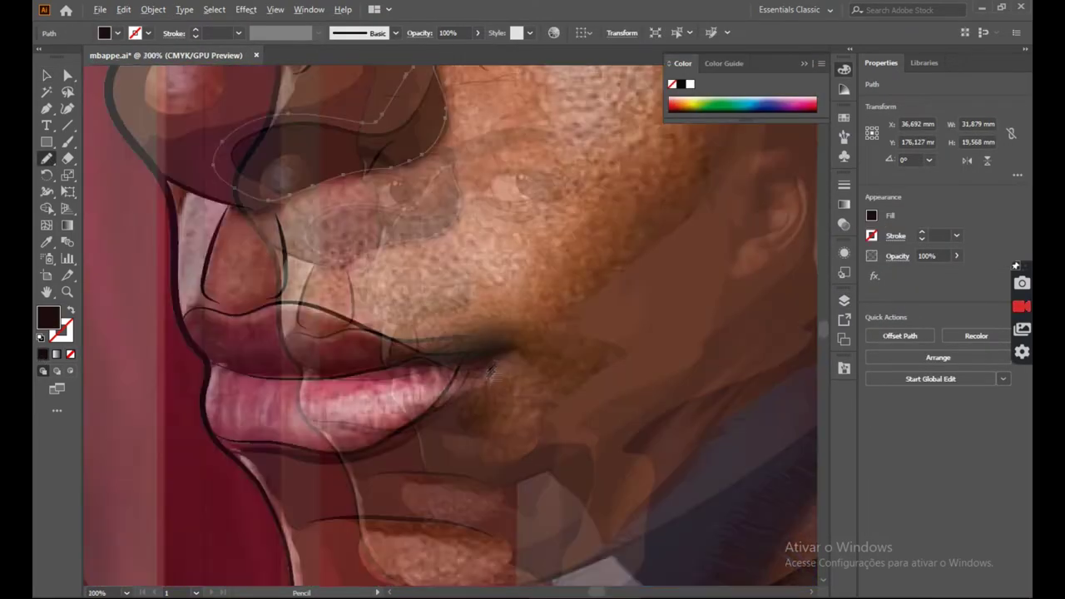
# Draw a very dark brown shadow from the mouth corner down along the lower lip's outer edge, about 9 × 12 mm.
pyautogui.scroll(3, 491, 373)
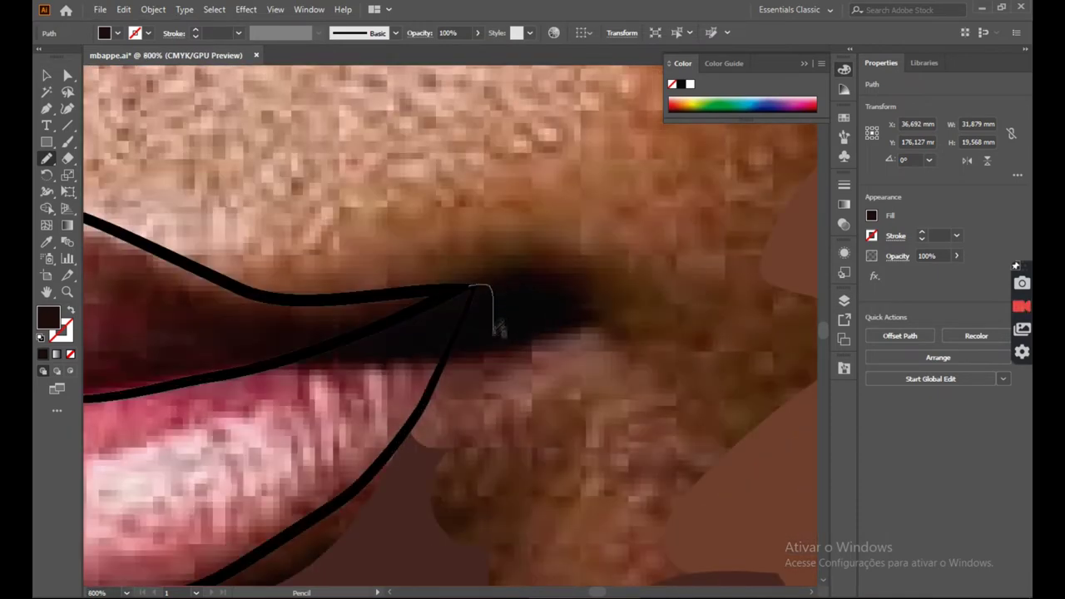
pyautogui.moveTo(413, 476); pyautogui.dragTo(310, 516)
pyautogui.scroll(-5, 309, 516)
pyautogui.scroll(5, 377, 392)
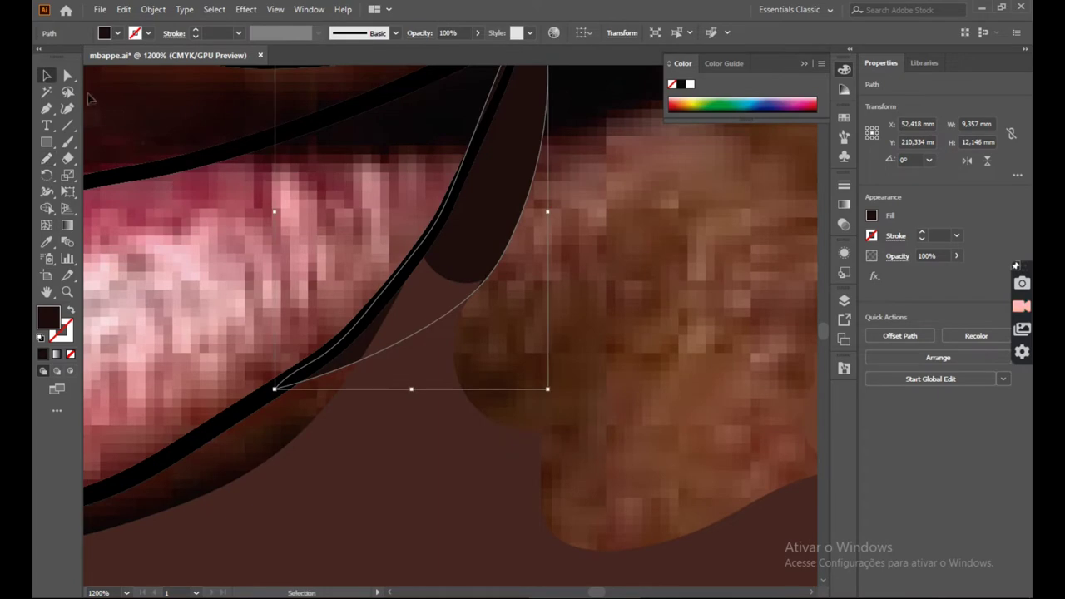
# Move Layer 7 directly below Layer 2 and delete the nostril shadow.
pyautogui.click(844, 301)
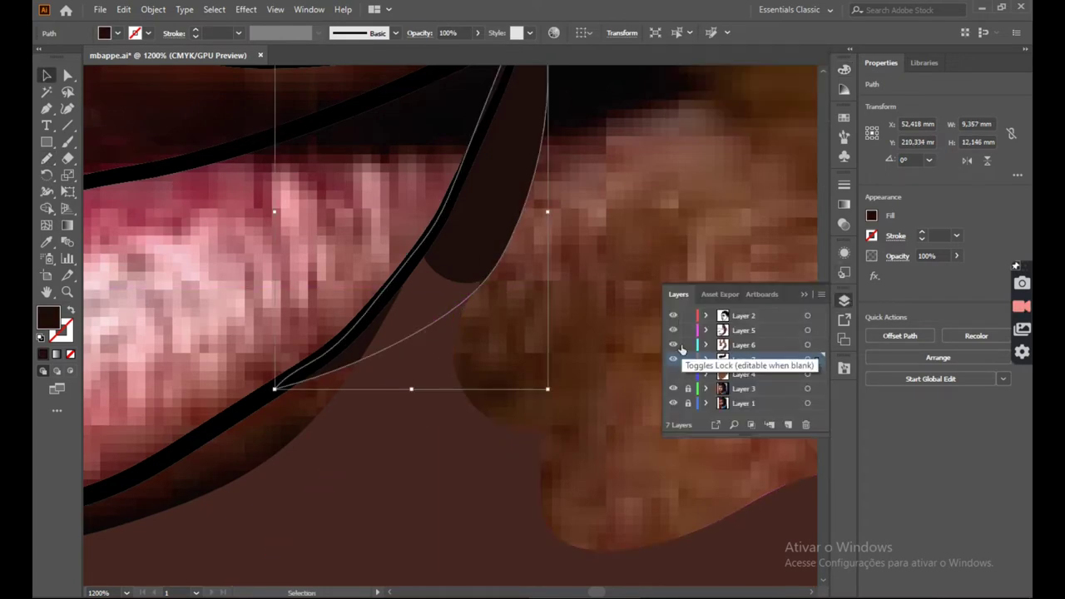
pyautogui.scroll(-7, 614, 254)
pyautogui.scroll(3, 682, 121)
pyautogui.moveTo(752, 358); pyautogui.dragTo(756, 337)
pyautogui.moveTo(756, 344); pyautogui.dragTo(756, 325)
pyautogui.click(424, 258)
pyautogui.press('Delete')
# Trace the nostril shadow's outer and lower edge on Layer 7, from the nose wing to the base of the nose.
pyautogui.press('n')
pyautogui.scroll(4, 408, 209)
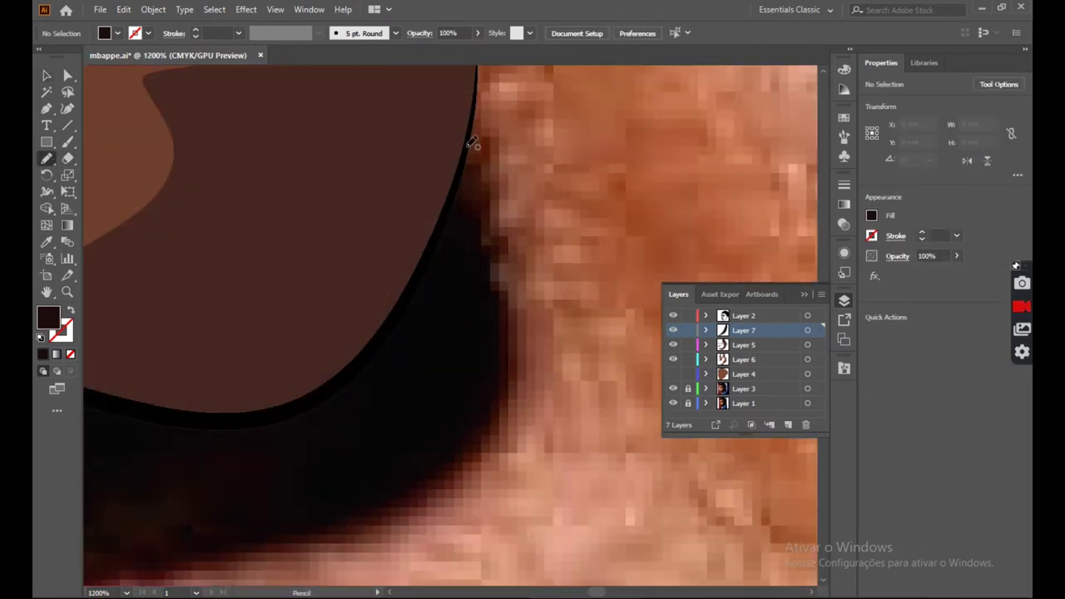
pyautogui.moveTo(509, 387); pyautogui.dragTo(509, 388)
pyautogui.scroll(-4, 509, 388)
pyautogui.scroll(2, 516, 321)
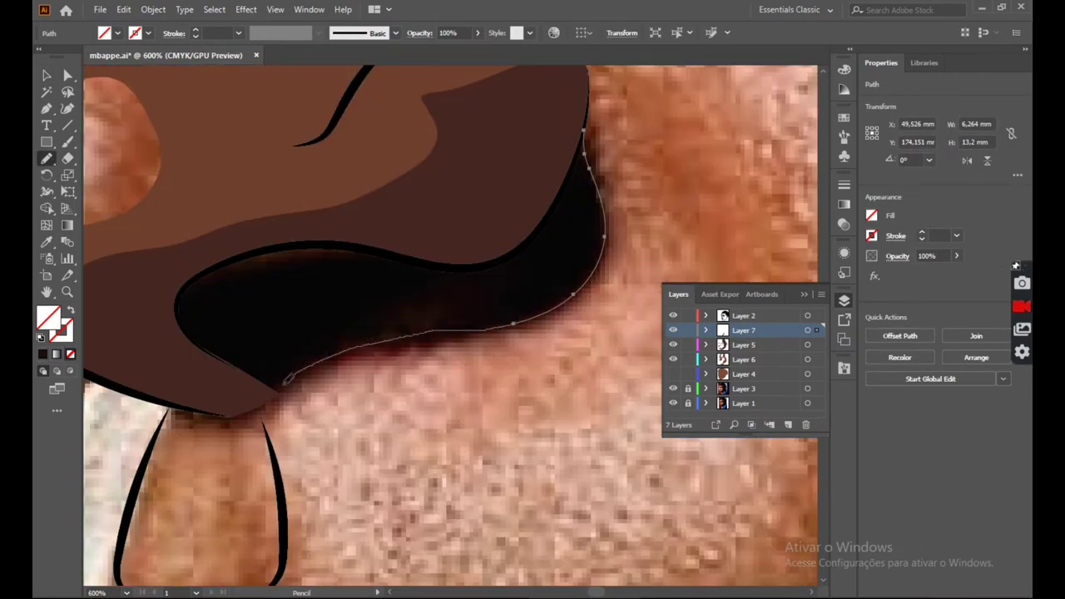
pyautogui.scroll(4, 267, 373)
pyautogui.moveTo(242, 308); pyautogui.dragTo(210, 285)
pyautogui.scroll(-4, 210, 286)
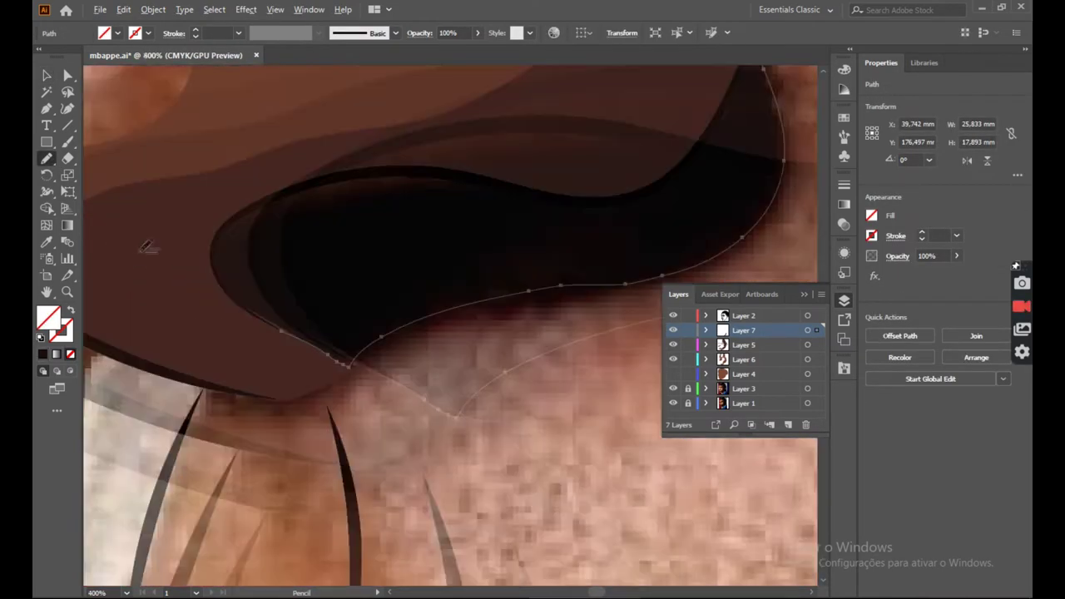
# Continue the nostril outline around its inner end and along the upper edge beneath the nose.
pyautogui.scroll(5, 145, 248)
pyautogui.moveTo(498, 461); pyautogui.dragTo(466, 446)
pyautogui.moveTo(230, 191); pyautogui.dragTo(259, 69)
pyautogui.scroll(-5, 325, 82)
pyautogui.scroll(5, 330, 83)
pyautogui.moveTo(239, 406)
pyautogui.mouseDown()
pyautogui.moveTo(278, 368)
pyautogui.moveTo(425, 287)
pyautogui.moveTo(714, 219)
pyautogui.moveTo(776, 210)
pyautogui.mouseUp()
pyautogui.scroll(-11, 795, 266)
pyautogui.click(844, 300)
pyautogui.scroll(-5, 795, 258)
pyautogui.scroll(10, 375, 252)
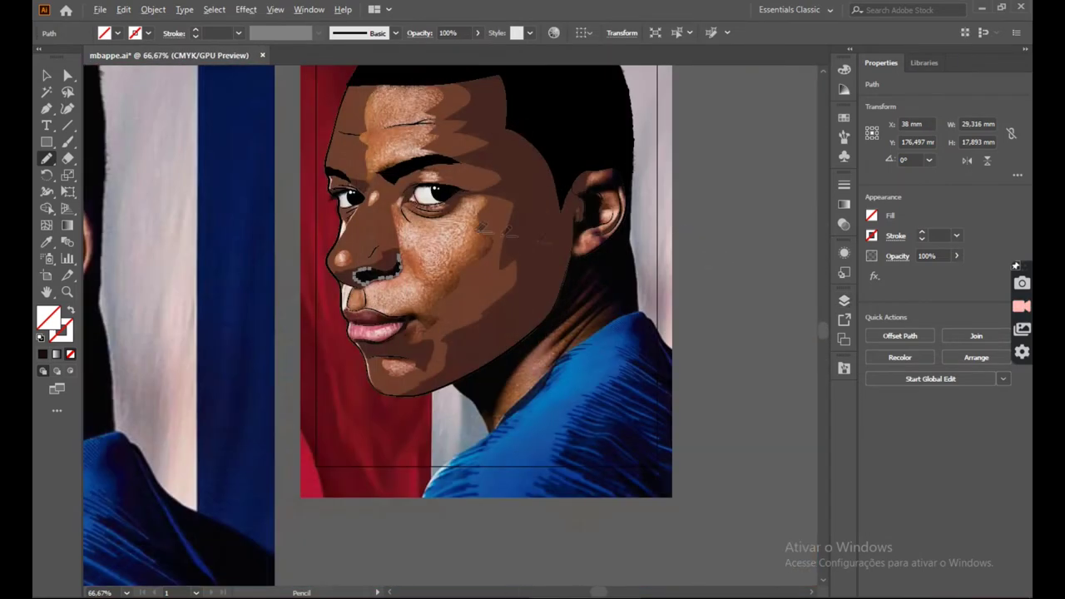
# Close the nostril outline up to the nose wing, about 29 × 18 mm, and fill it very dark brown.
pyautogui.moveTo(207, 381)
pyautogui.mouseDown()
pyautogui.moveTo(252, 384)
pyautogui.moveTo(245, 372)
pyautogui.moveTo(408, 270)
pyautogui.mouseUp()
pyautogui.scroll(3, 247, 383)
pyautogui.scroll(-6, 411, 279)
pyautogui.scroll(5, 420, 300)
pyautogui.moveTo(373, 367); pyautogui.dragTo(403, 326)
pyautogui.hotkey('ctrl', 'z')
pyautogui.moveTo(458, 184); pyautogui.dragTo(459, 180)
pyautogui.click(43, 353)
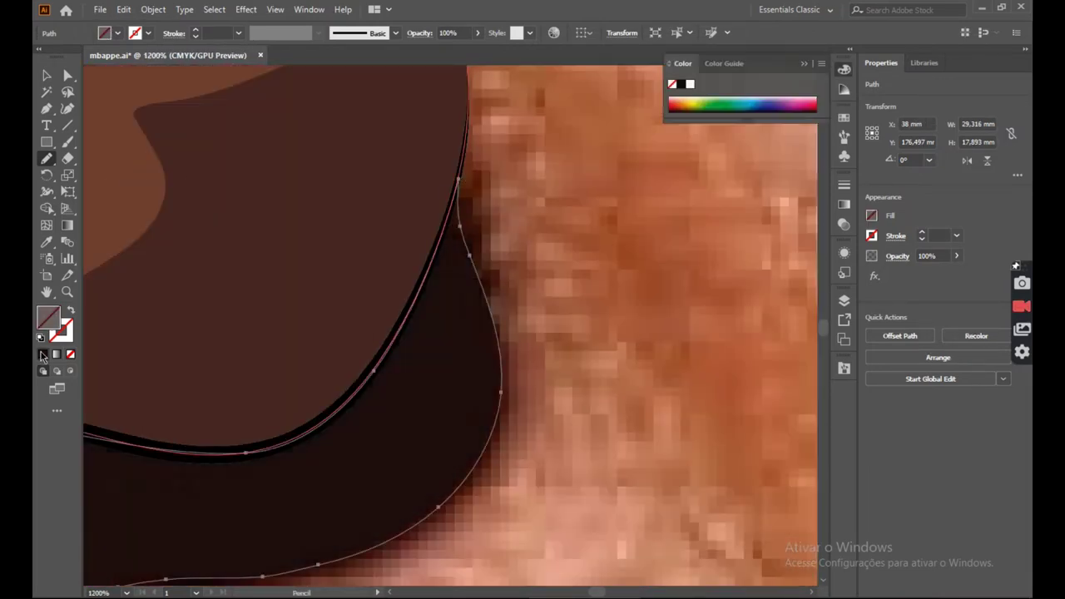
# Try a very dark shadow strip beneath the lower lip on Layer 7, about 30 × 8 mm, and undo the last change.
pyautogui.scroll(-5, 356, 297)
pyautogui.click(47, 76)
pyautogui.scroll(-3, 366, 391)
pyautogui.scroll(7, 331, 433)
pyautogui.click(844, 301)
pyautogui.press('n')
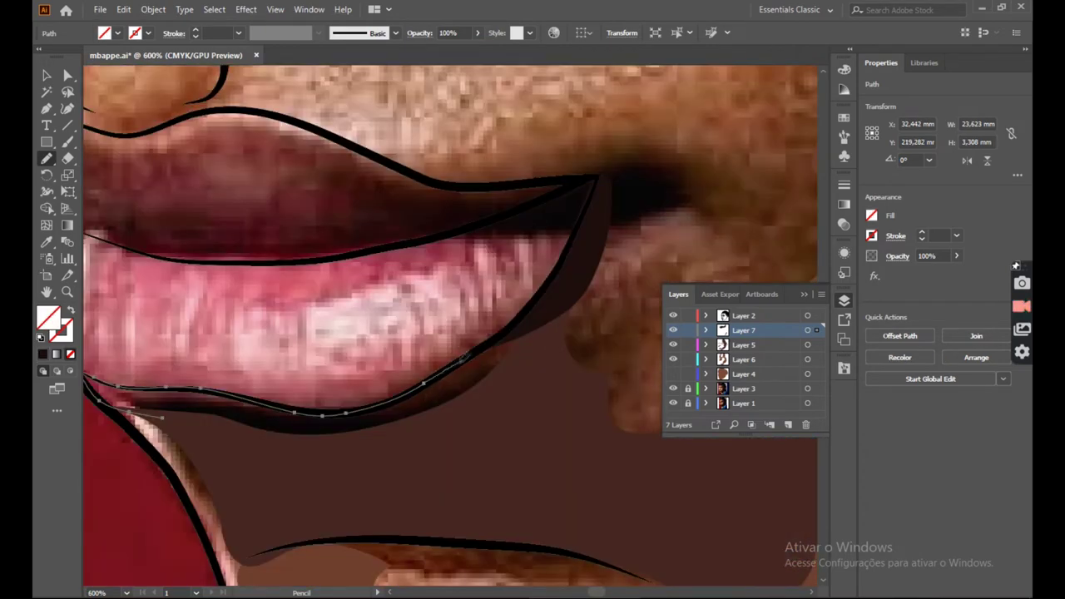
pyautogui.moveTo(338, 451); pyautogui.dragTo(164, 415)
pyautogui.click(42, 356)
pyautogui.hotkey('ctrl', 'z')
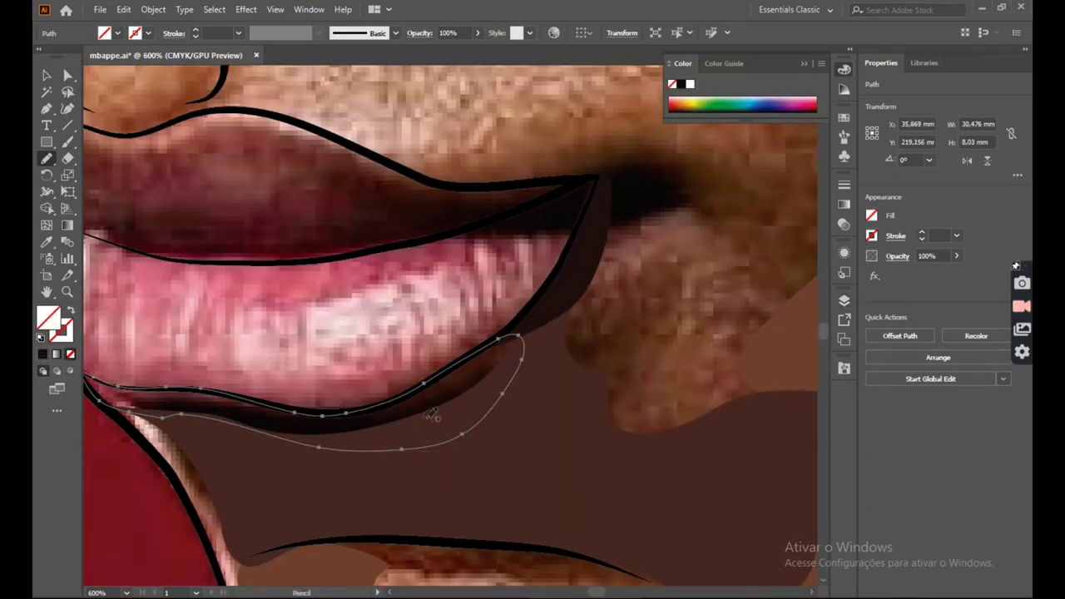
# Try to reshape the shadow edge below the lower lip with the Direct Selection tool and undo the changes.
pyautogui.press('a')
pyautogui.scroll(1, 328, 445)
pyautogui.scroll(3, 329, 469)
pyautogui.click(302, 451)
pyautogui.moveTo(302, 451); pyautogui.dragTo(171, 438)
pyautogui.hotkey('ctrl', 'z')
pyautogui.hotkey('ctrl', 'z')
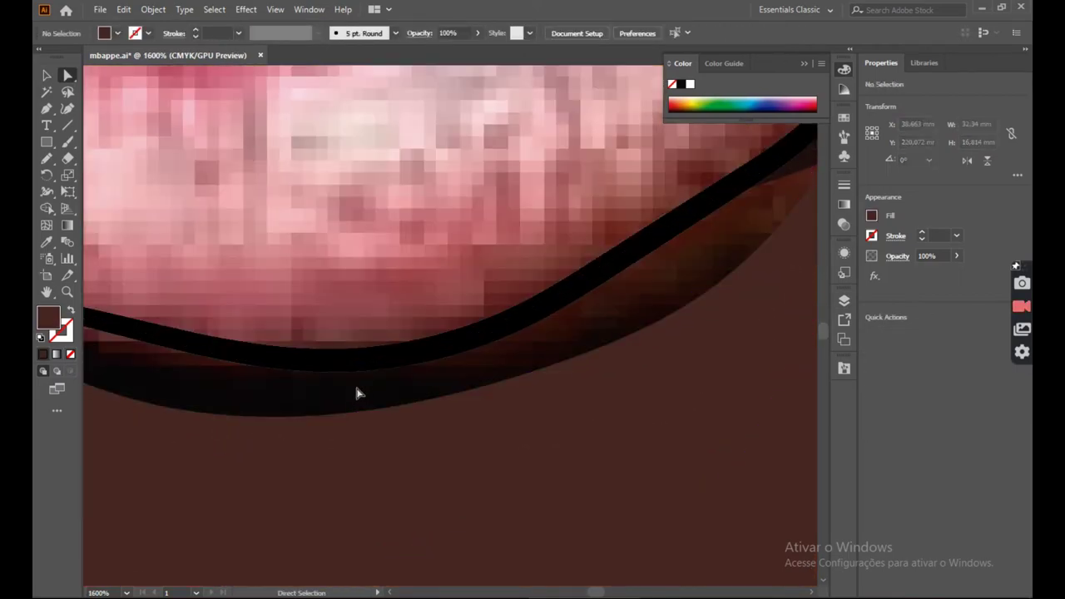
# Trace the lower edge of a new shadow beneath the lower lip, starting at the face outline, about 17 × 4 mm.
pyautogui.scroll(-2, 268, 385)
pyautogui.scroll(-2, 268, 385)
pyautogui.scroll(2, 118, 314)
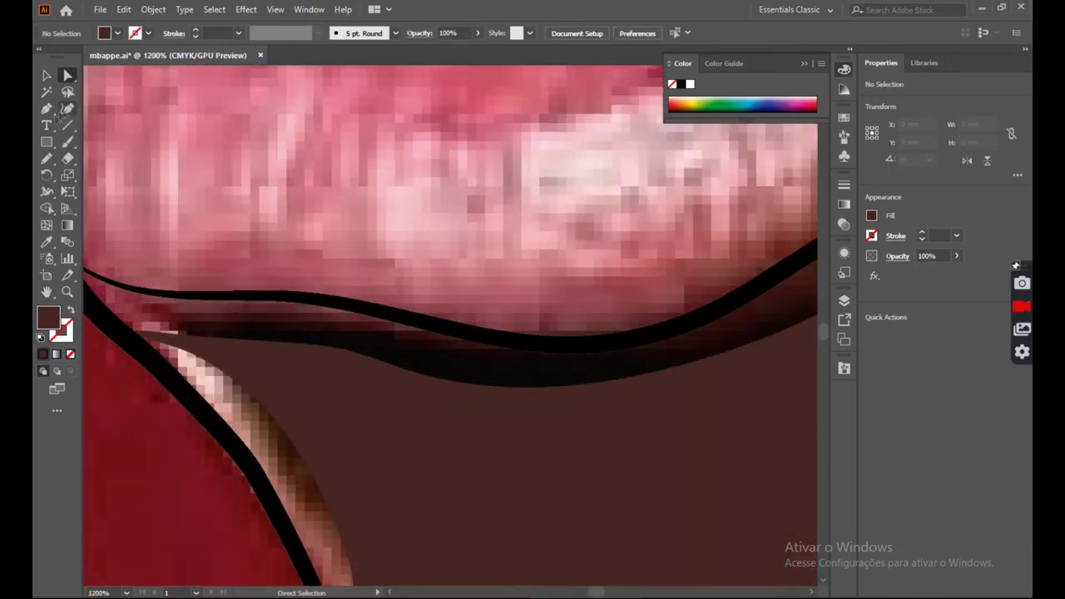
pyautogui.press('n')
pyautogui.scroll(-3, 227, 323)
pyautogui.scroll(4, 226, 323)
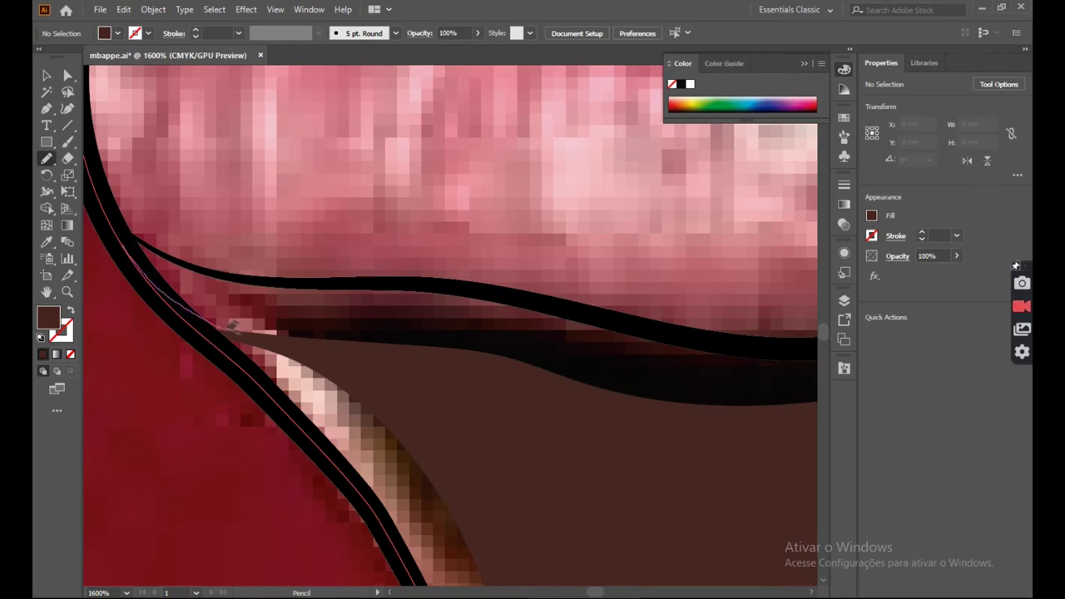
pyautogui.moveTo(786, 413); pyautogui.dragTo(788, 412)
pyautogui.scroll(-6, 789, 413)
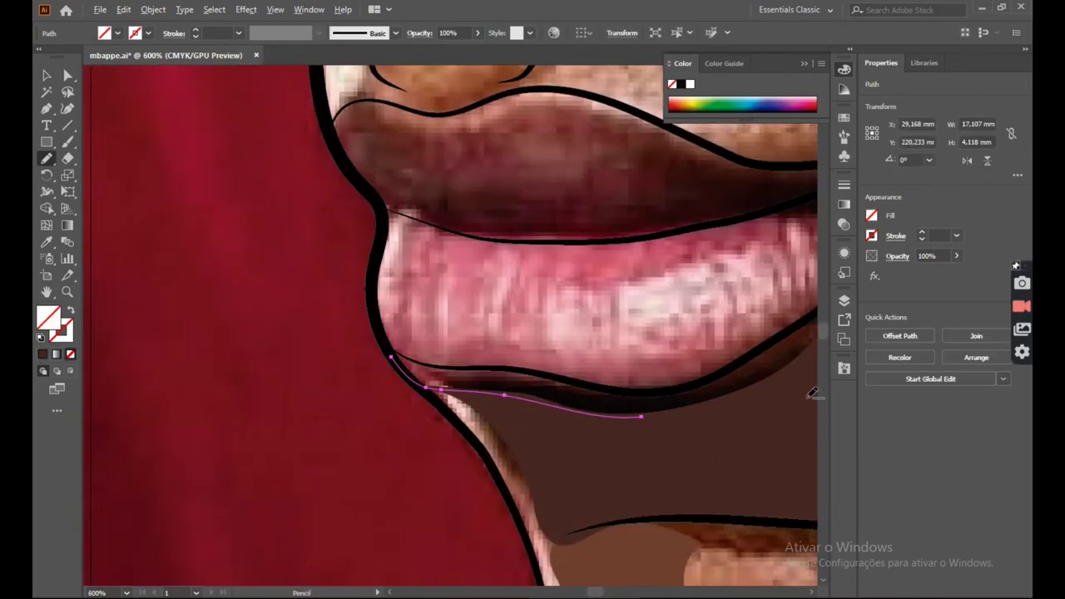
# Complete the shadow outline along the lower lip's underside, about 31 × 7 mm, and fill it dark brown.
pyautogui.scroll(4, 686, 373)
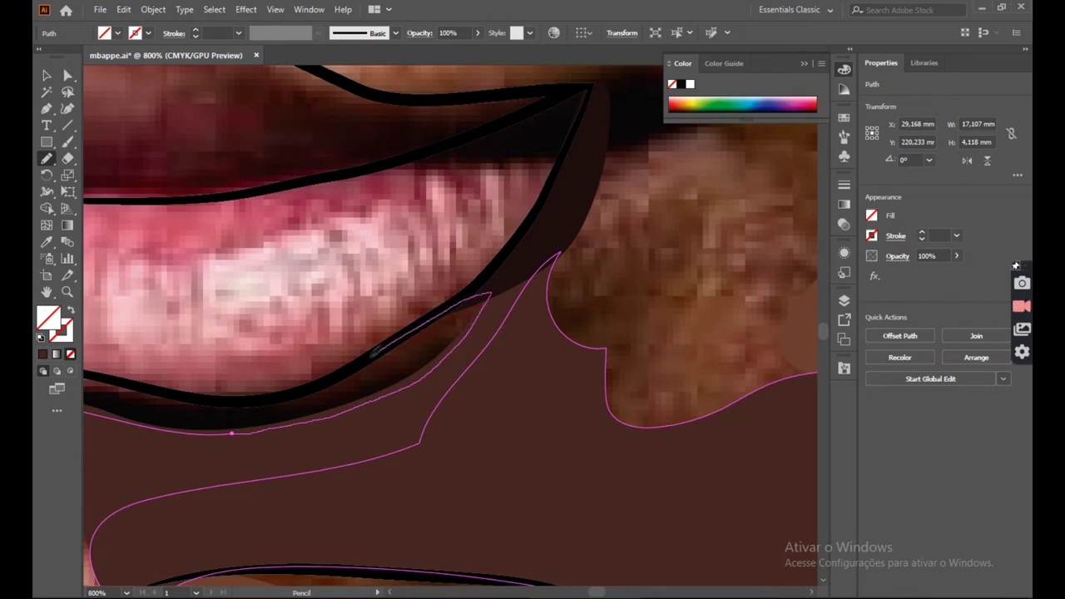
pyautogui.moveTo(227, 405); pyautogui.dragTo(165, 400)
pyautogui.scroll(-4, 165, 400)
pyautogui.scroll(6, 92, 389)
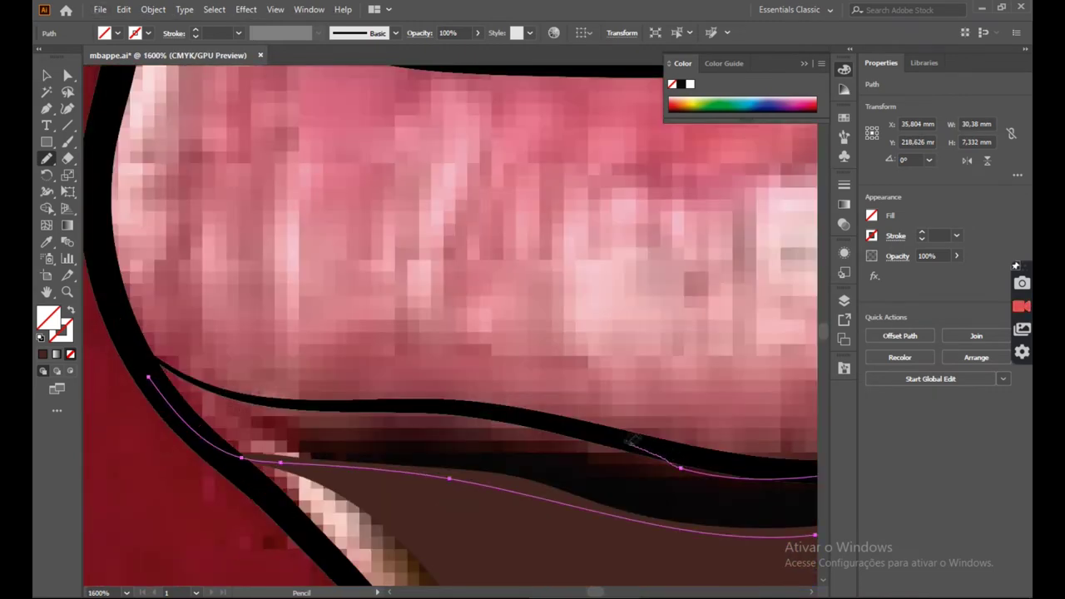
pyautogui.press(',')
pyautogui.scroll(1, 150, 378)
pyautogui.moveTo(148, 377)
pyautogui.mouseDown()
pyautogui.moveTo(185, 380)
pyautogui.moveTo(203, 365)
pyautogui.moveTo(148, 349)
pyautogui.mouseUp()
pyautogui.hotkey('ctrl', 'z')
pyautogui.scroll(-7, 225, 430)
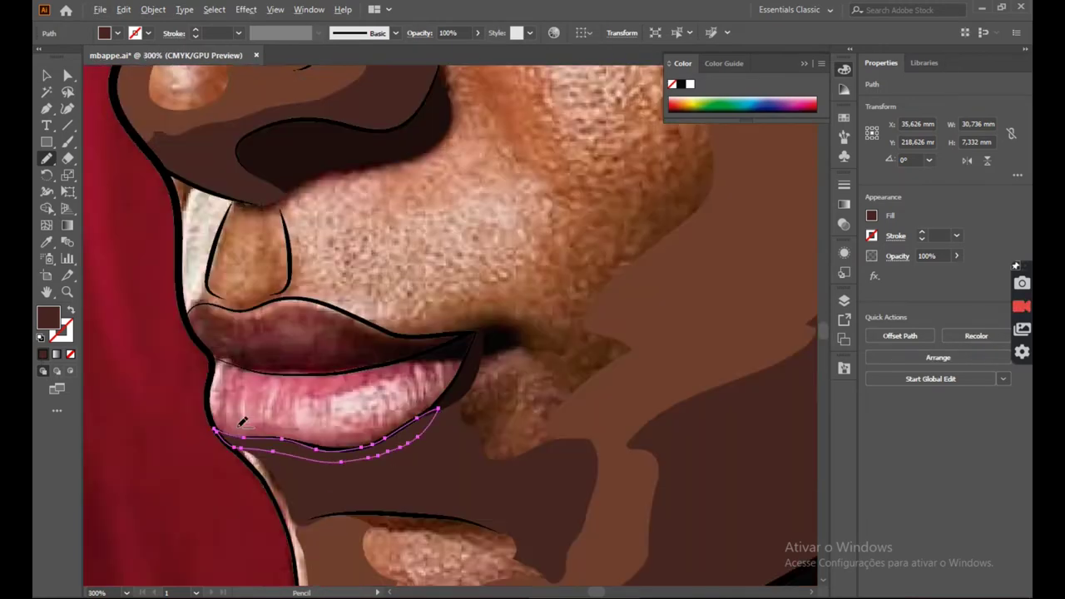
# Try to move the lower-lip shadow to Layer 7 by cutting and pasting it, and undo the paste.
pyautogui.scroll(2, 391, 451)
pyautogui.click(843, 301)
pyautogui.click(736, 333)
pyautogui.click(736, 346)
pyautogui.hotkey('ctrl', 'x')
pyautogui.hotkey('ctrl', 'v')
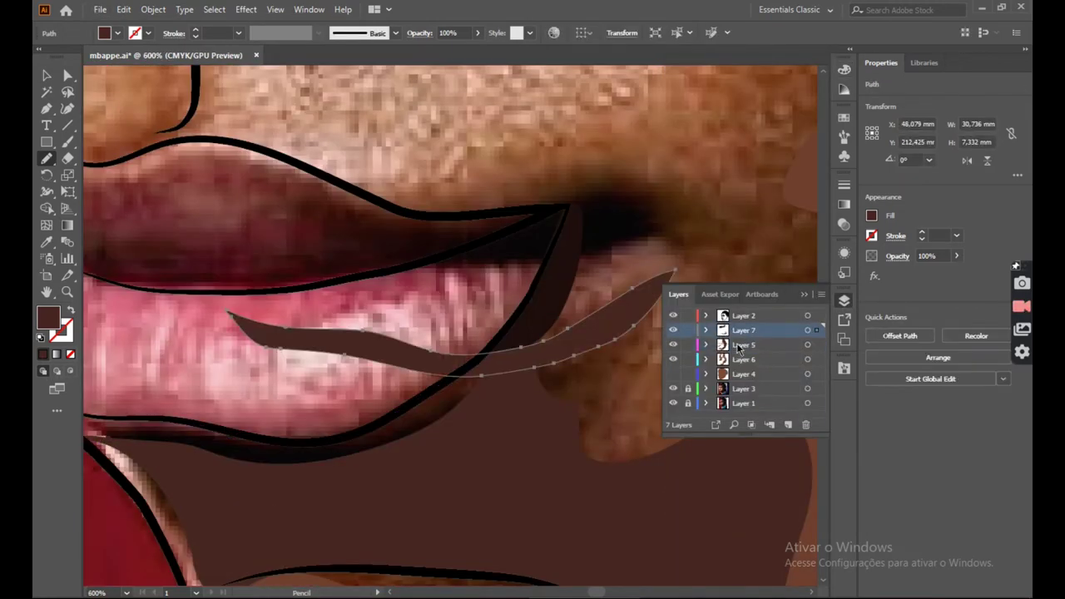
pyautogui.hotkey('ctrl', 'z')
# Paste the lower-lip shadow in place on Layer 5 and recolour it with the very dark brown sampled from the mouth-corner shadow.
pyautogui.hotkey('ctrl', 'f')
pyautogui.press('i')
pyautogui.click(531, 317)
pyautogui.press('n')
pyautogui.scroll(-2, 303, 342)
pyautogui.scroll(2, 306, 342)
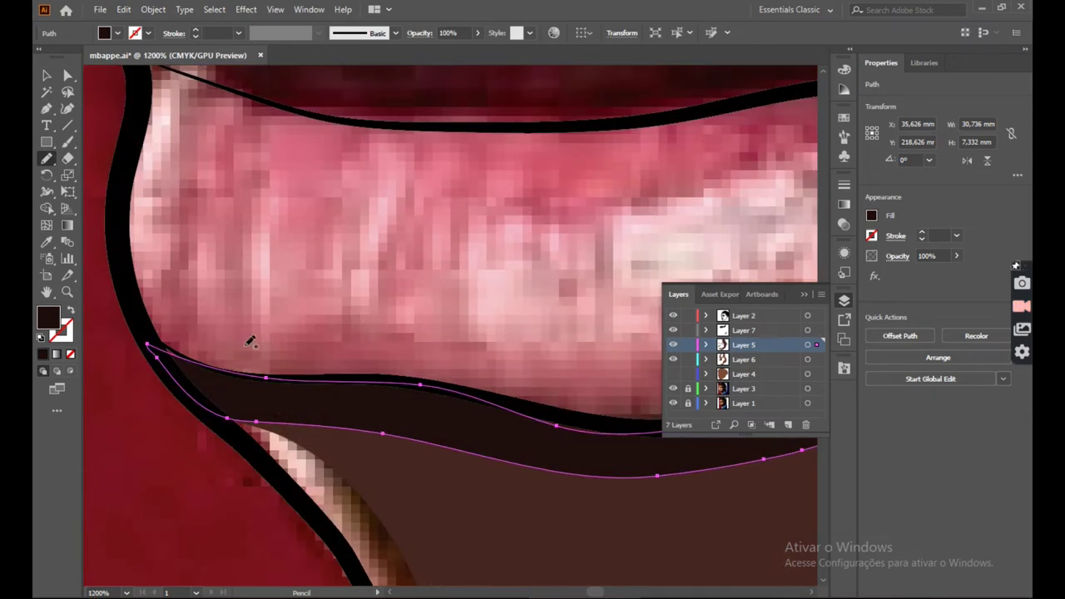
# Deselect the lower-lip shadow and make Layer 7 the active layer.
pyautogui.click(746, 343)
pyautogui.click(706, 331)
pyautogui.press('v')
pyautogui.click(743, 331)
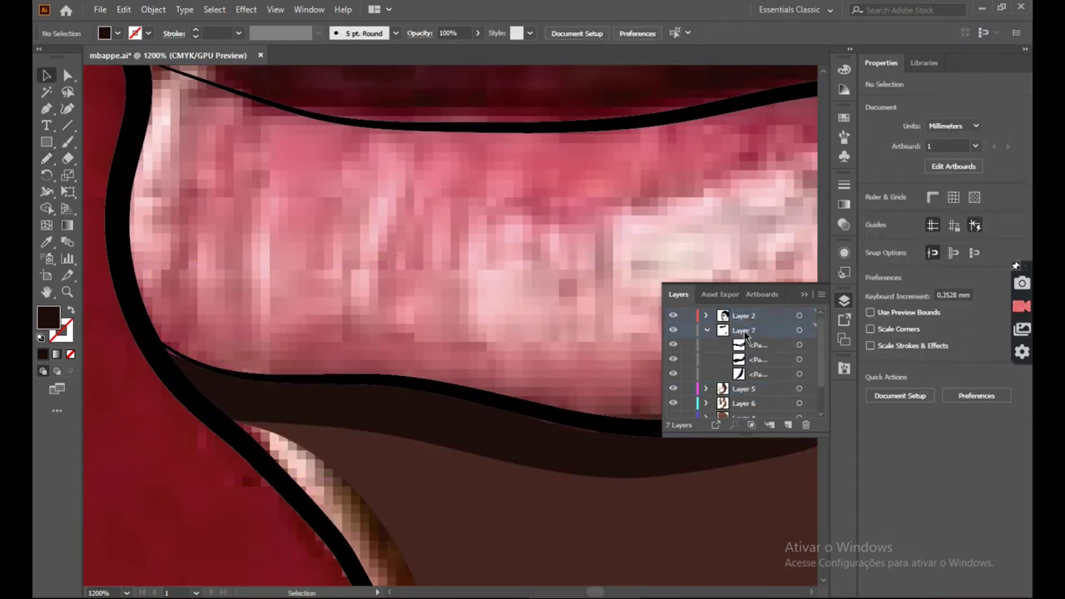
pyautogui.click(705, 331)
# Cover the thin slivers between the lower-lip outline and its shadow with tiny very dark brown Pencil shapes.
pyautogui.press('n')
pyautogui.scroll(4, 141, 342)
pyautogui.moveTo(351, 356); pyautogui.dragTo(465, 434)
pyautogui.moveTo(352, 345); pyautogui.dragTo(353, 347)
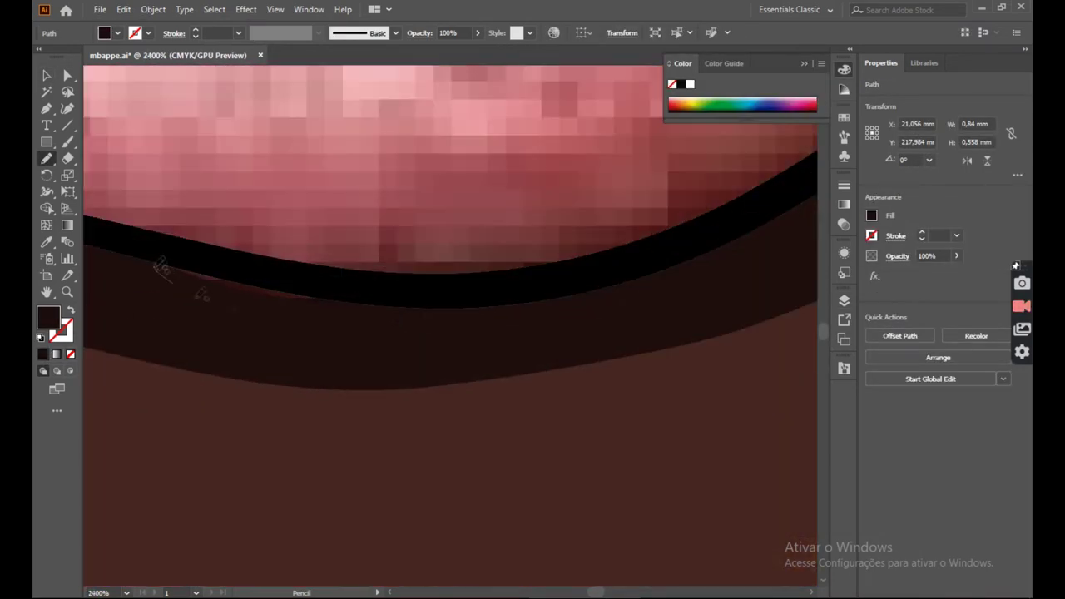
pyautogui.moveTo(158, 256); pyautogui.dragTo(163, 260)
pyautogui.scroll(-5, 92, 158)
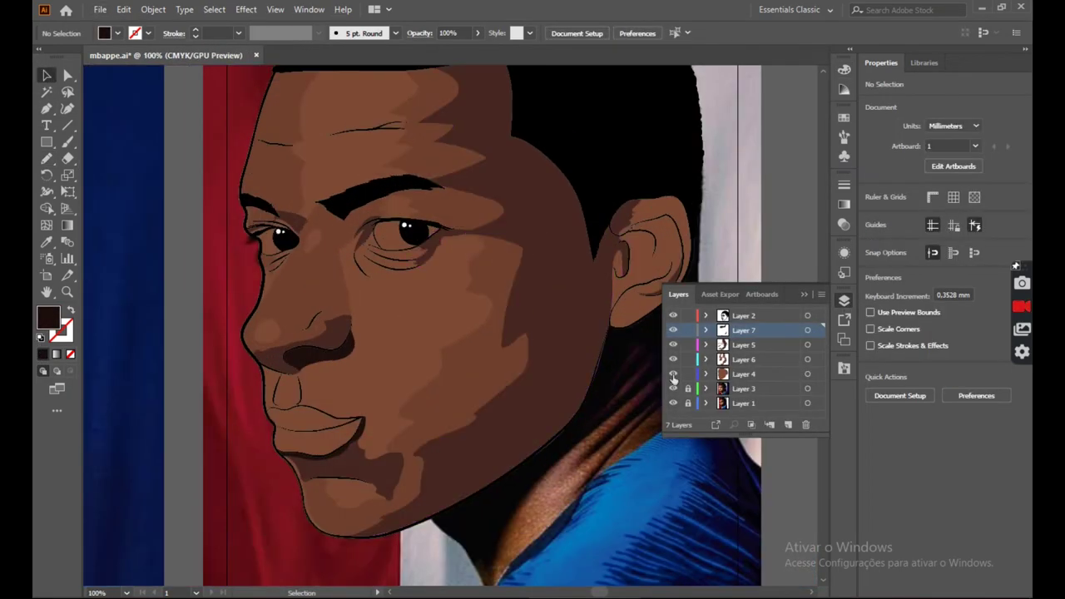
# Hide Layer 4 and trace very dark shadows beneath the near eye, about 5.5 × 2 mm, and the far eye, about 3.5 × 7 mm.
pyautogui.click(673, 374)
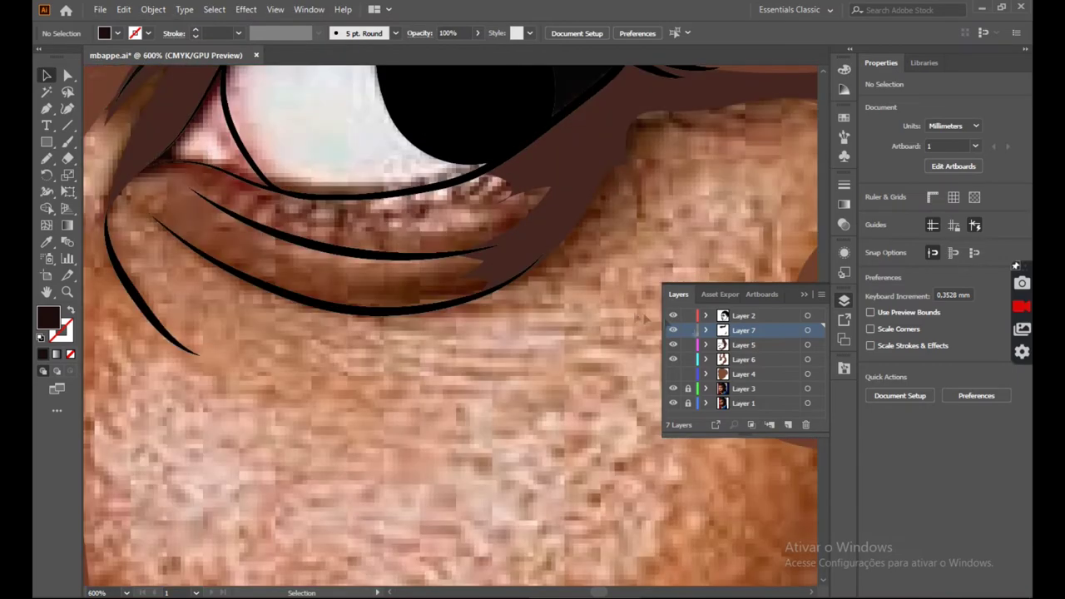
pyautogui.press('n')
pyautogui.moveTo(489, 284); pyautogui.dragTo(363, 321)
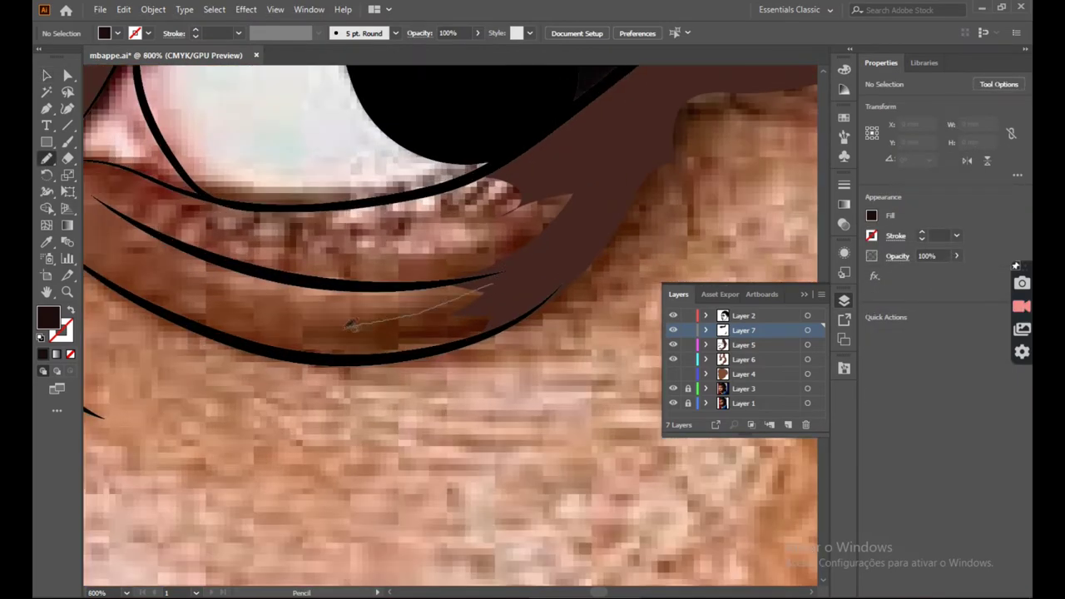
pyautogui.moveTo(451, 339); pyautogui.dragTo(498, 290)
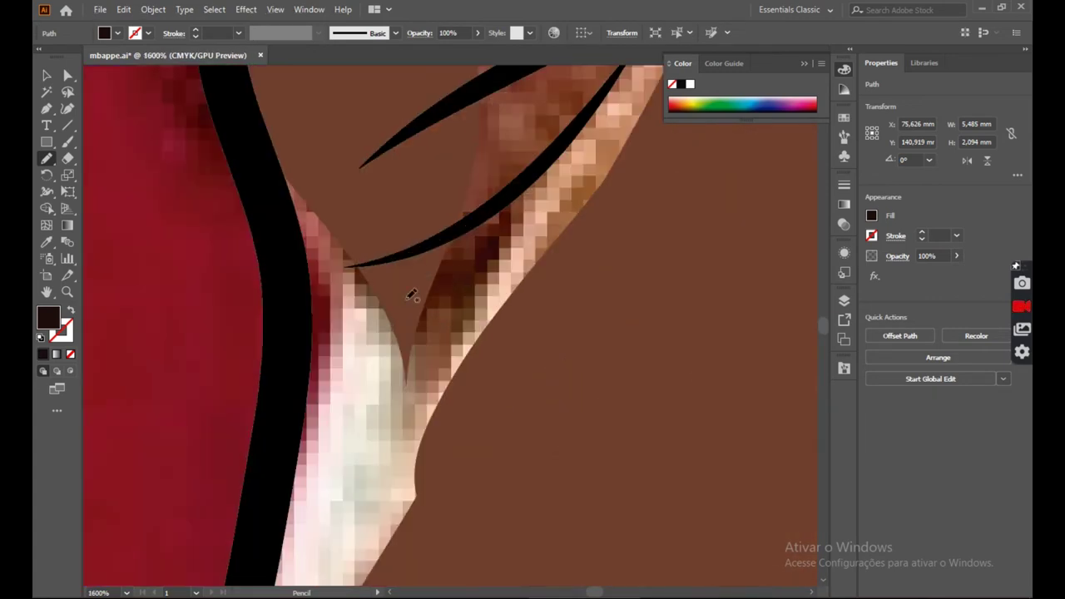
pyautogui.moveTo(526, 179)
pyautogui.mouseDown()
pyautogui.moveTo(430, 239)
pyautogui.moveTo(404, 297)
pyautogui.mouseUp()
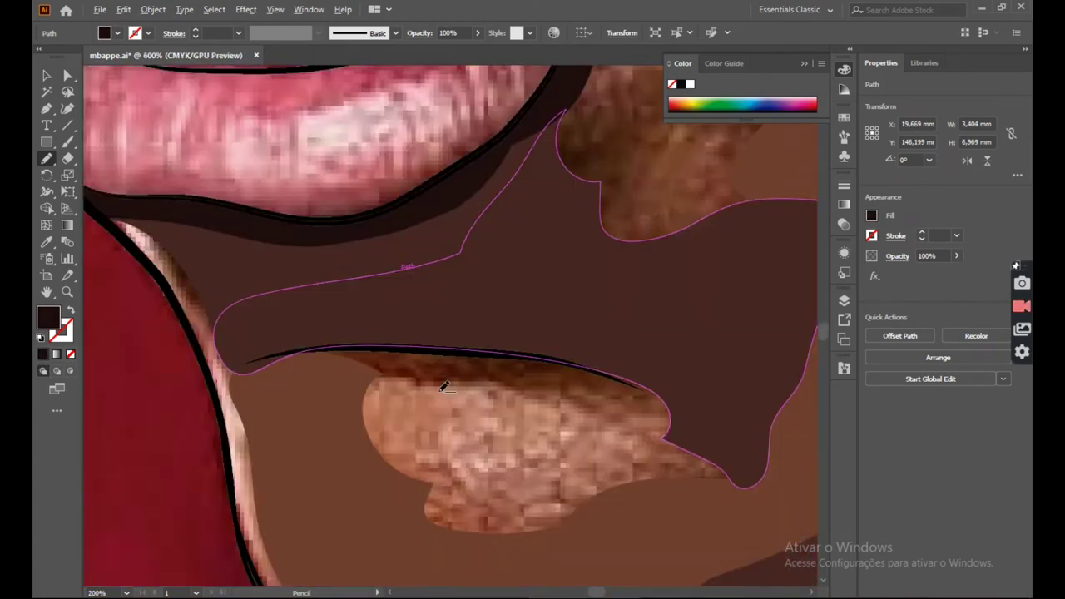
pyautogui.scroll(1, 445, 386)
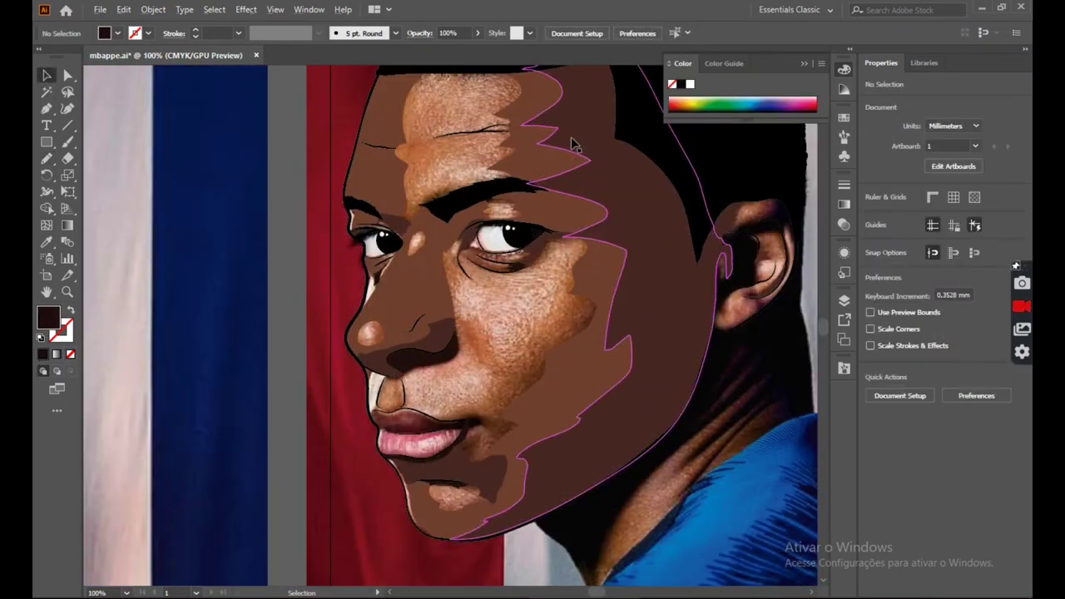
# Show Layer 4 again and create a new layer, Layer 8, directly above it.
pyautogui.click(844, 300)
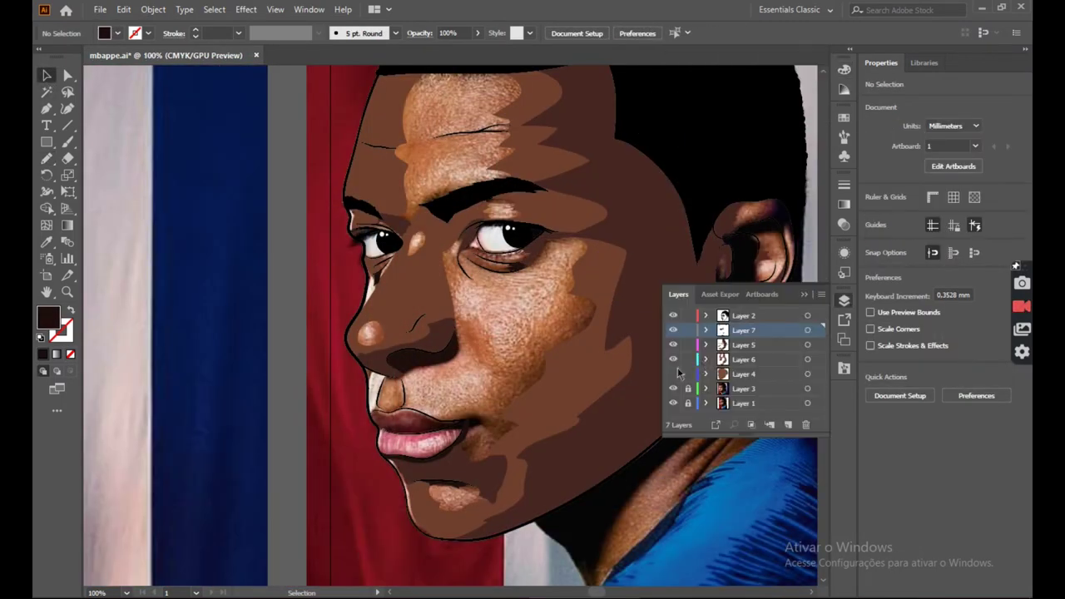
pyautogui.click(673, 374)
pyautogui.click(744, 374)
pyautogui.click(789, 426)
# Sample the cheek's base brown, change the fill to a lighter pinkish brown, and hide Layer 4.
pyautogui.press('i')
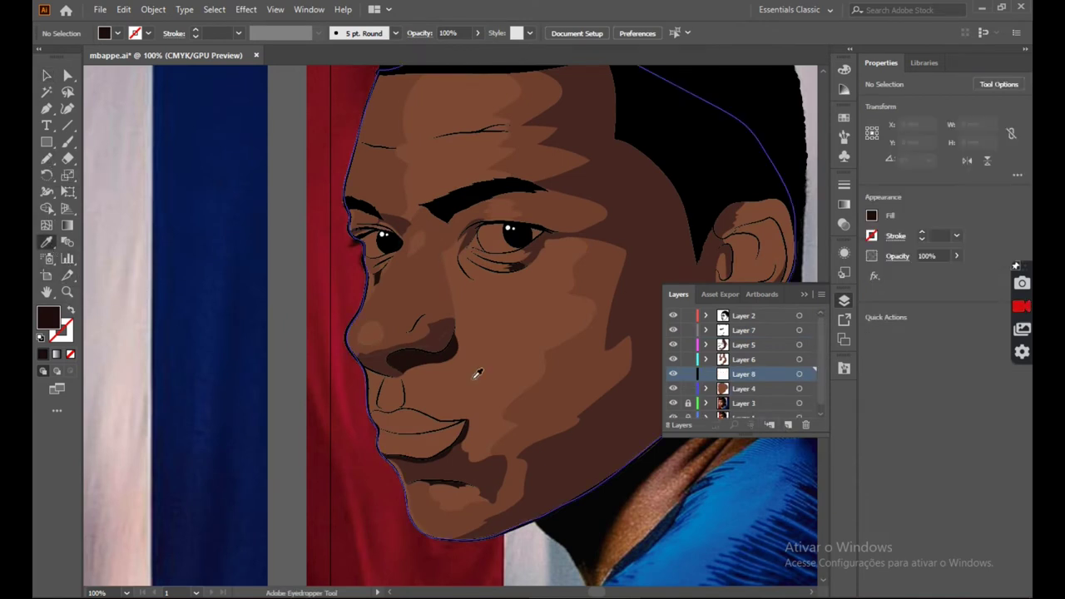
pyautogui.click(478, 374)
pyautogui.doubleClick(49, 317)
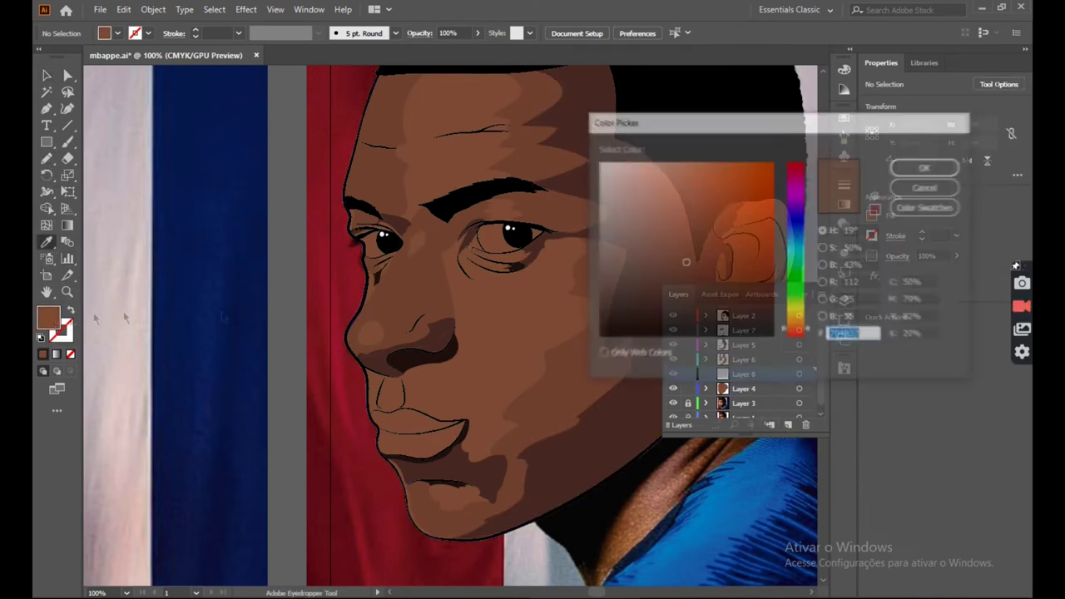
pyautogui.click(927, 167)
pyautogui.click(674, 389)
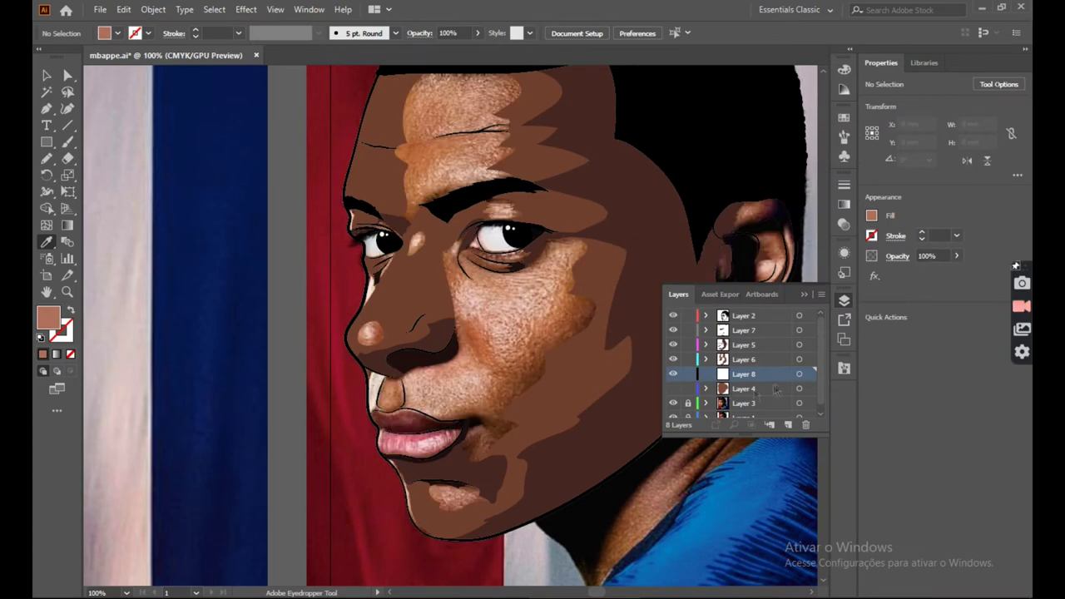
# Trace a rounded pinkish-brown highlight on the tip of the nose, about 12.5 × 11.5 mm, with the Pencil tool.
pyautogui.click(46, 158)
pyautogui.scroll(3, 364, 334)
pyautogui.scroll(2, 363, 337)
pyautogui.moveTo(360, 397)
pyautogui.mouseDown()
pyautogui.moveTo(332, 385)
pyautogui.moveTo(359, 275)
pyautogui.mouseUp()
pyautogui.hotkey('ctrl', 'z')
pyautogui.moveTo(501, 306); pyautogui.dragTo(367, 399)
pyautogui.scroll(-4, 372, 315)
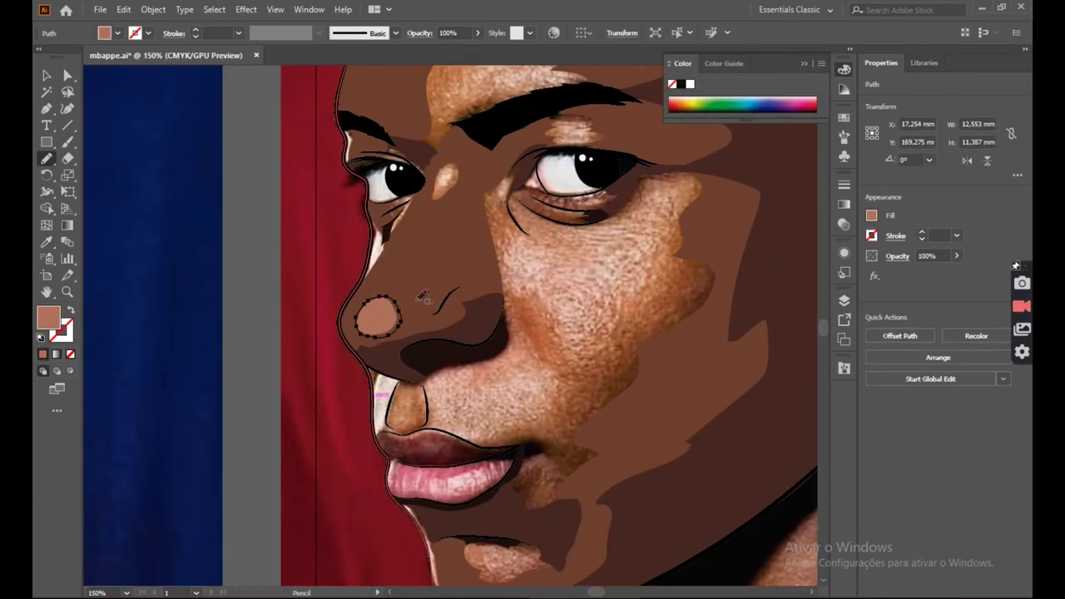
# Trace a highlight between the face outline and the philtrum, from nose to upper lip, about 9 × 19 mm.
pyautogui.scroll(4, 390, 440)
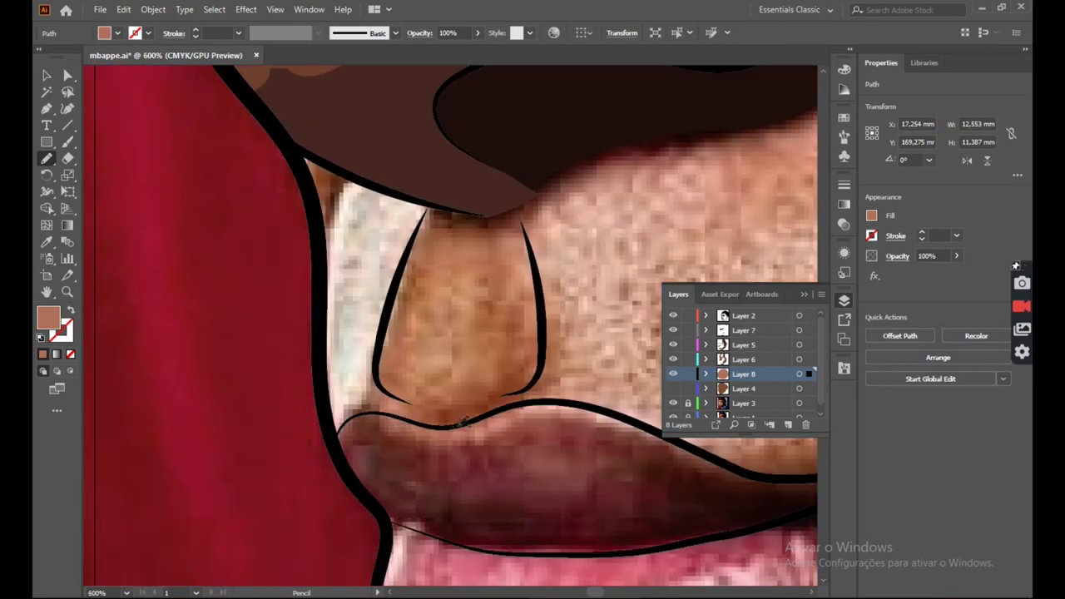
pyautogui.scroll(1, 399, 393)
pyautogui.scroll(-1, 422, 431)
pyautogui.scroll(1, 423, 431)
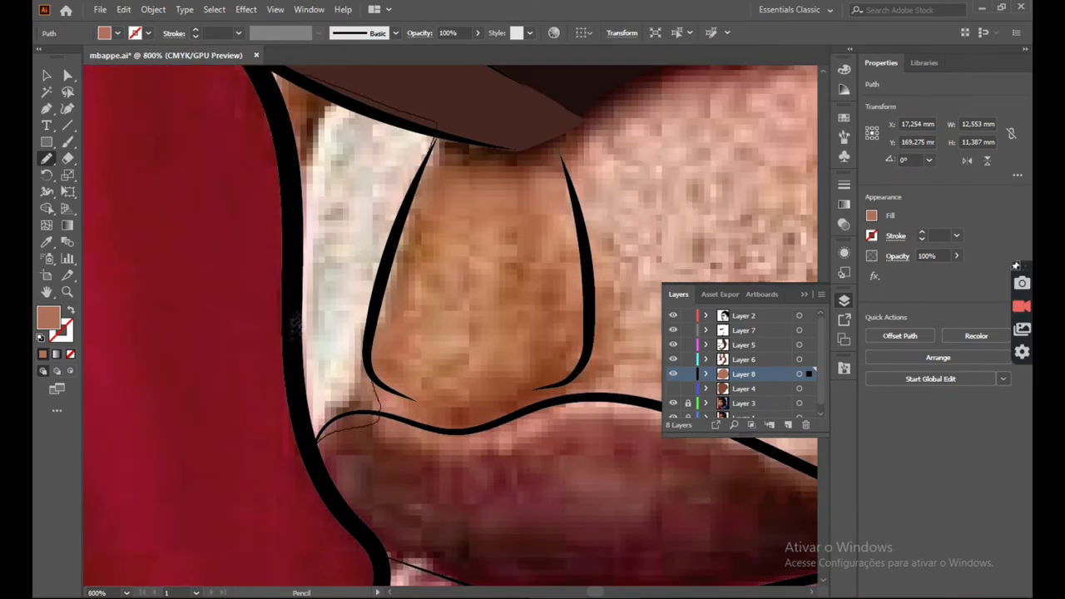
pyautogui.scroll(-4, 309, 445)
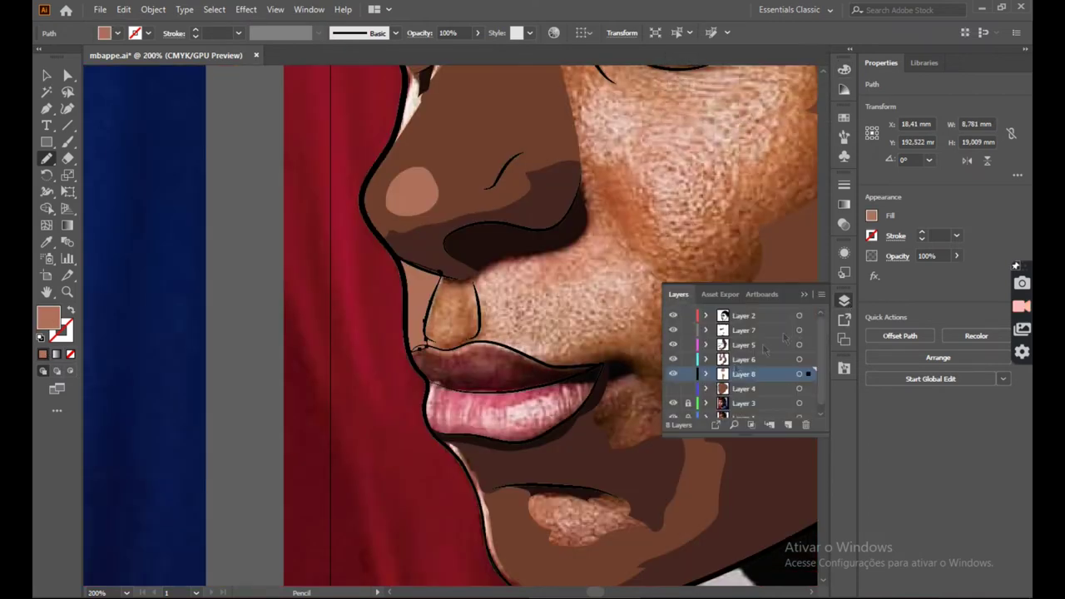
# Deselect the artwork and change Layer 8's selection colour to orange.
pyautogui.hotkey('ctrl', 'shift', 'a')
pyautogui.doubleClick(767, 375)
pyautogui.click(555, 273)
pyautogui.click(509, 391)
pyautogui.click(530, 365)
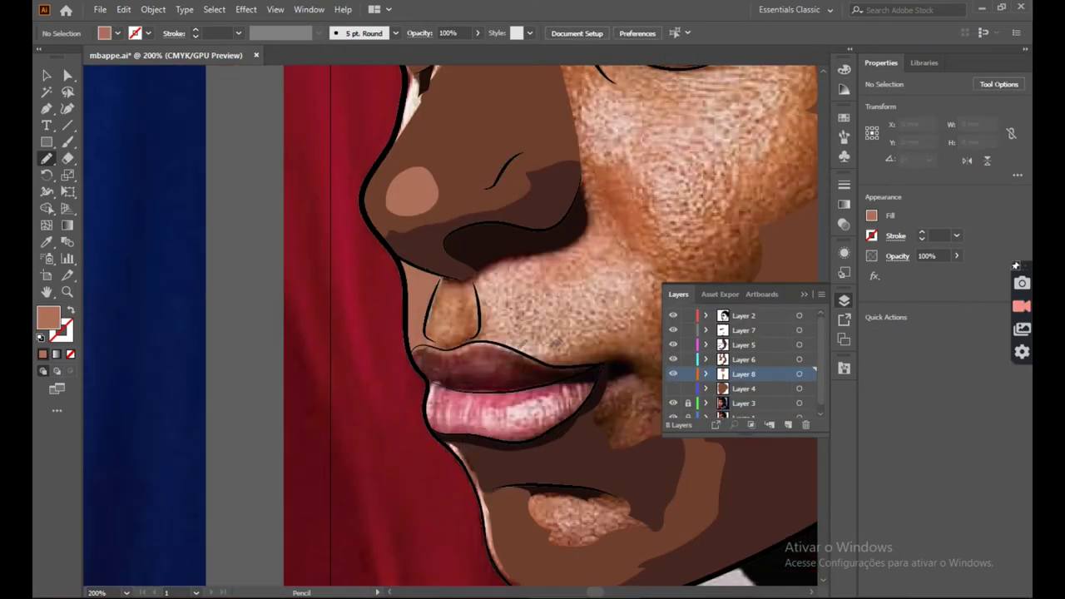
# Trace a filled highlight along the nose bridge's outer edge below the far eye, about 9 × 21 mm.
pyautogui.scroll(-3, 429, 336)
pyautogui.scroll(6, 425, 250)
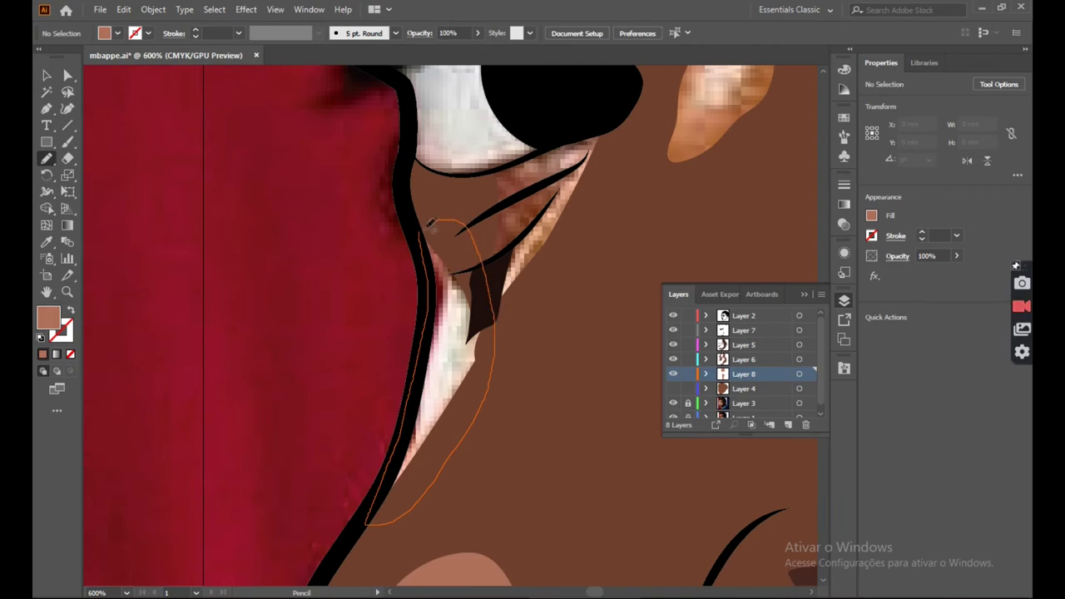
pyautogui.moveTo(439, 220); pyautogui.dragTo(420, 234)
pyautogui.press(',')
# Trace and fill a narrow highlight beside the face outline above the far eye and an oval one between the eyes.
pyautogui.scroll(-5, 415, 323)
pyautogui.scroll(5, 404, 288)
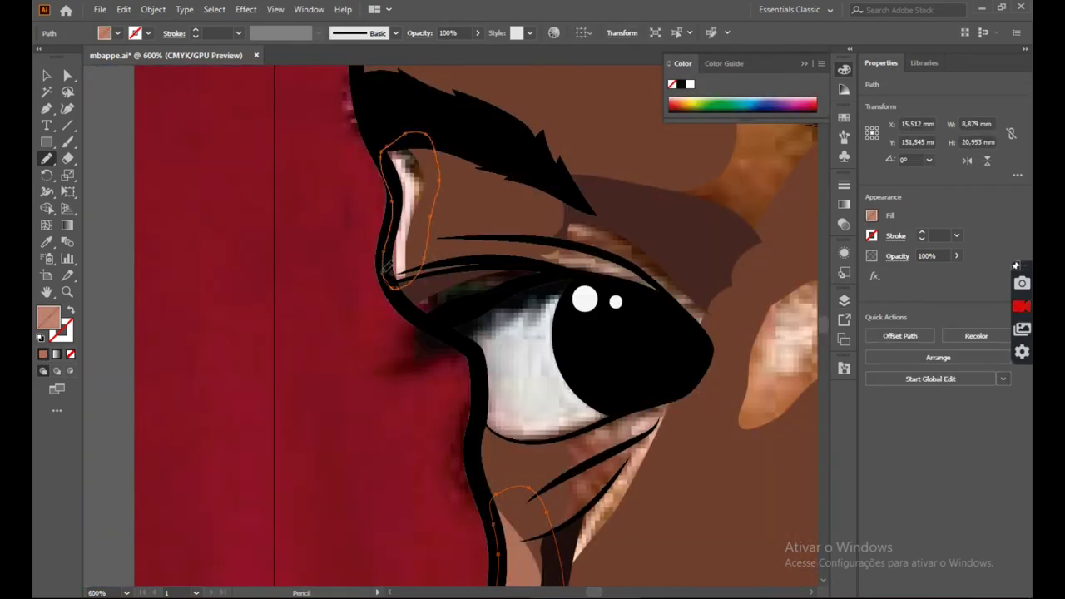
pyautogui.moveTo(385, 273); pyautogui.dragTo(387, 280)
pyautogui.press(',')
pyautogui.scroll(-6, 560, 264)
pyautogui.scroll(7, 597, 276)
pyautogui.moveTo(416, 364)
pyautogui.mouseDown()
pyautogui.moveTo(580, 161)
pyautogui.moveTo(416, 361)
pyautogui.mouseUp()
pyautogui.press(',')
# Trace a highlight around the creases beneath the far eye, about 11 × 13 mm, and fill it pinkish brown.
pyautogui.scroll(-4, 276, 330)
pyautogui.scroll(5, 281, 327)
pyautogui.moveTo(351, 453)
pyautogui.mouseDown()
pyautogui.moveTo(316, 380)
pyautogui.moveTo(272, 214)
pyautogui.mouseUp()
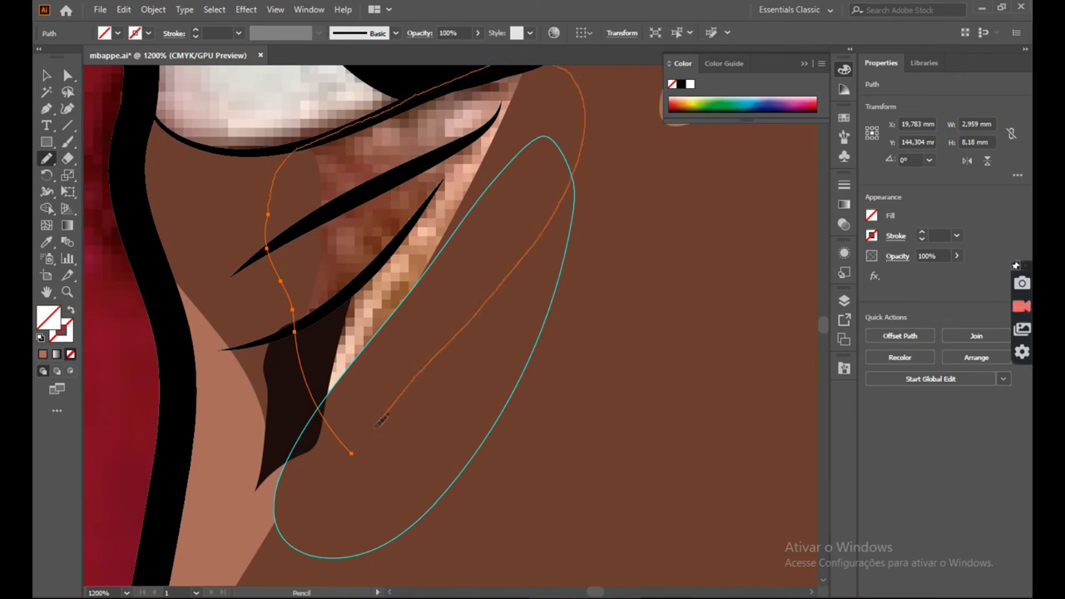
pyautogui.moveTo(386, 416); pyautogui.dragTo(351, 453)
pyautogui.press(',')
# Trace a highlight on the near eye's upper eyelid, below the brow, about 20 × 11 mm.
pyautogui.scroll(-7, 408, 271)
pyautogui.scroll(6, 503, 213)
pyautogui.moveTo(330, 295); pyautogui.dragTo(553, 284)
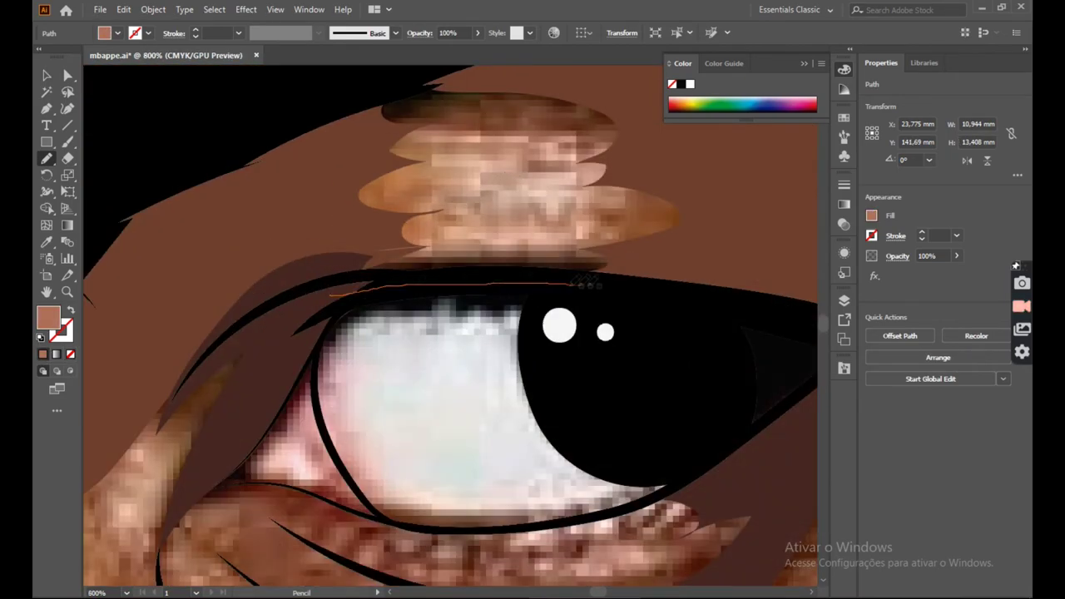
pyautogui.moveTo(333, 90); pyautogui.dragTo(330, 293)
pyautogui.scroll(-5, 329, 293)
# Trace a highlight above the upper lip, from the philtrum to the mouth corner, about 39 × 29 mm, and fill it.
pyautogui.scroll(5, 358, 172)
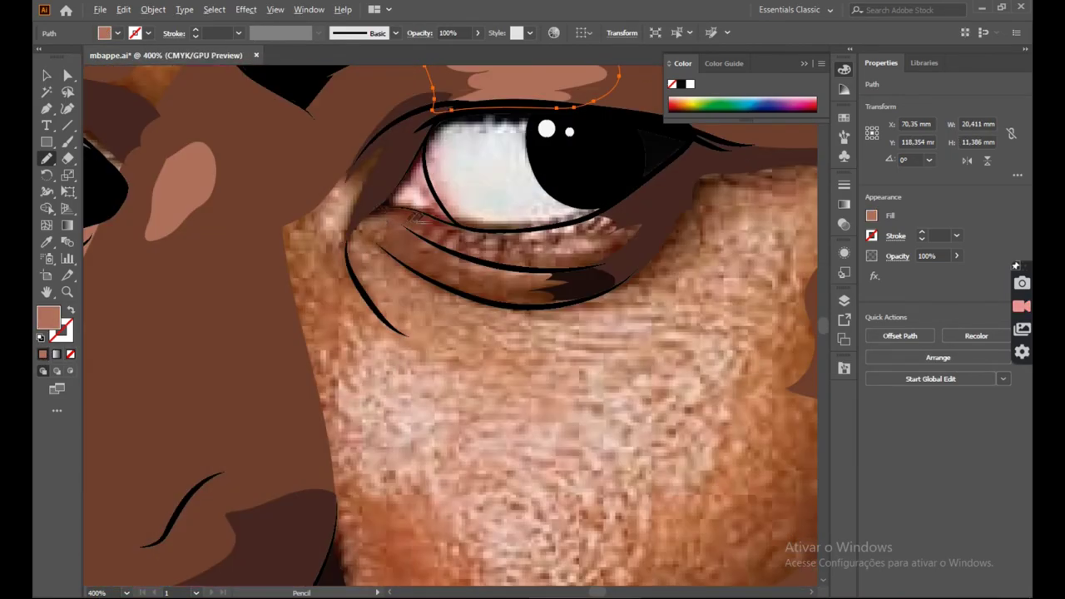
pyautogui.scroll(-5, 358, 173)
pyautogui.scroll(5, 372, 243)
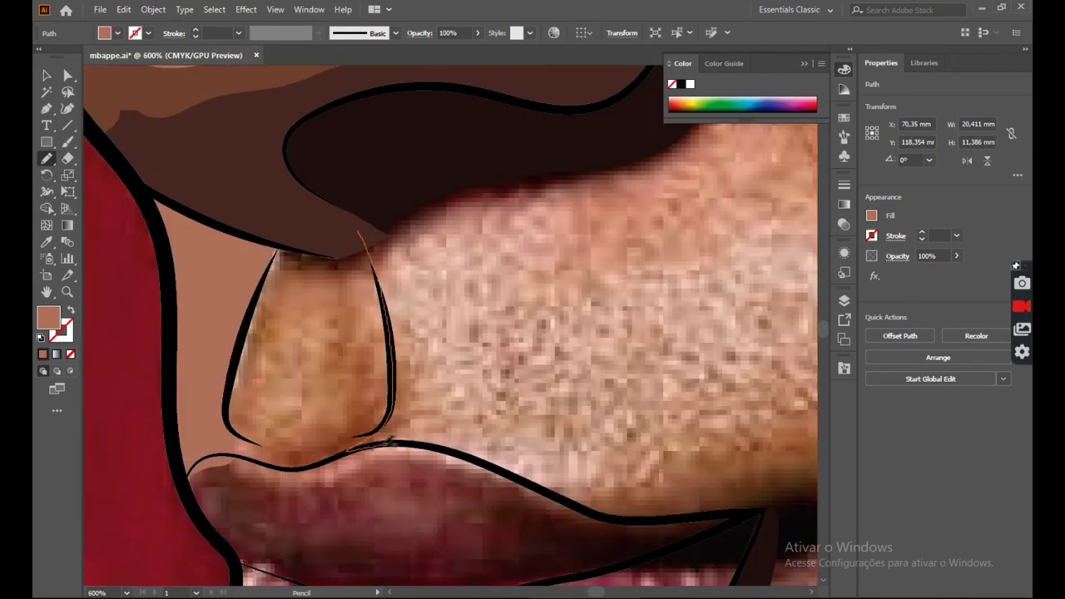
pyautogui.moveTo(642, 520); pyautogui.dragTo(642, 521)
pyautogui.scroll(-5, 642, 521)
pyautogui.scroll(5, 502, 517)
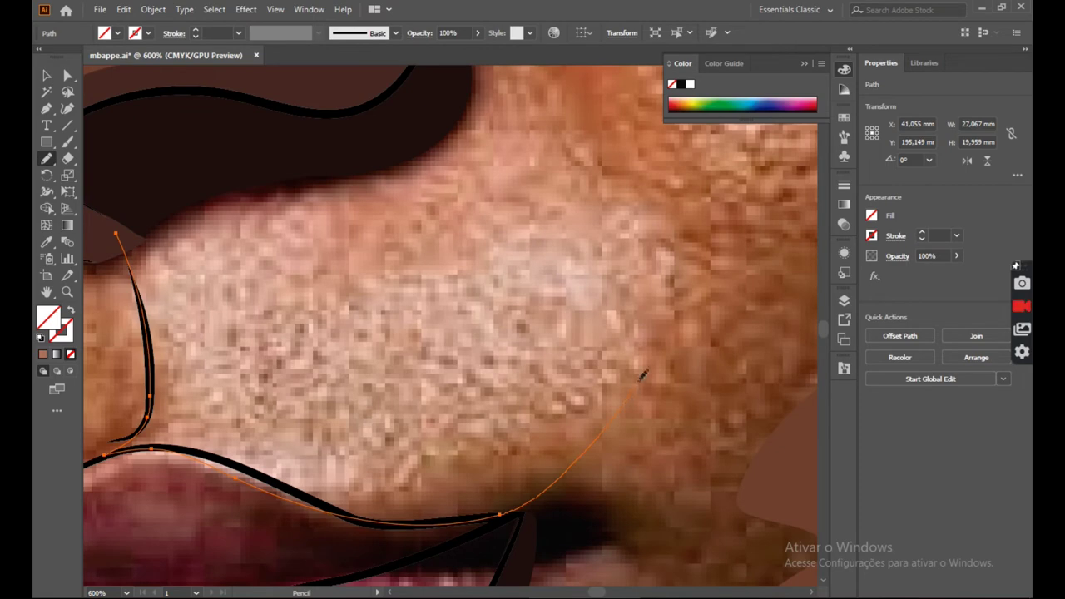
pyautogui.moveTo(134, 173); pyautogui.dragTo(115, 234)
pyautogui.press(',')
# Trace a large cheek highlight from under the near eye down to the upper-lip highlight, about 73 × 73 mm.
pyautogui.scroll(-4, 265, 463)
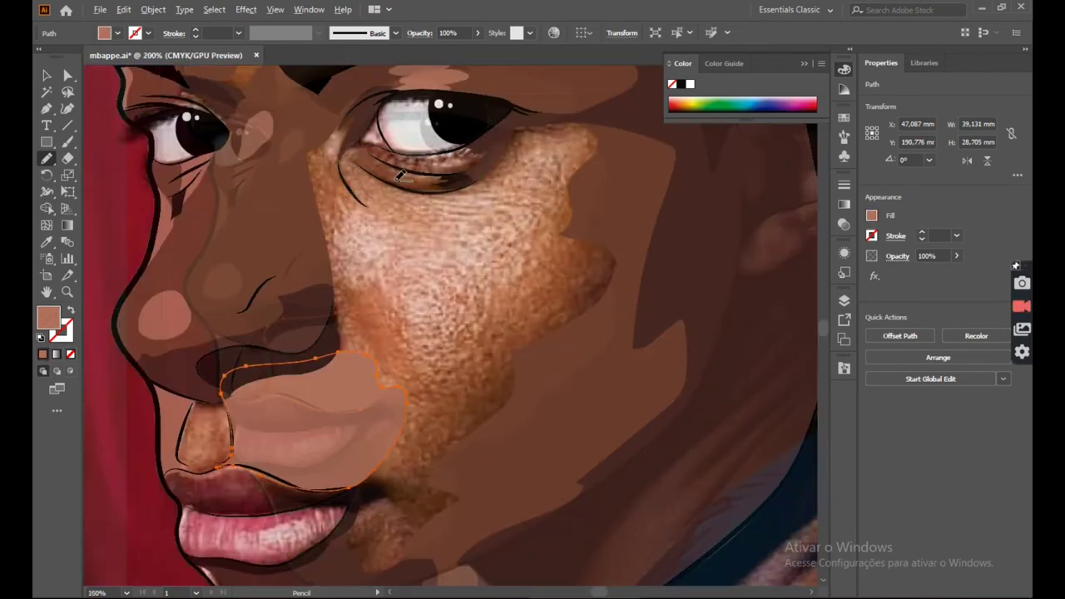
pyautogui.scroll(2, 323, 314)
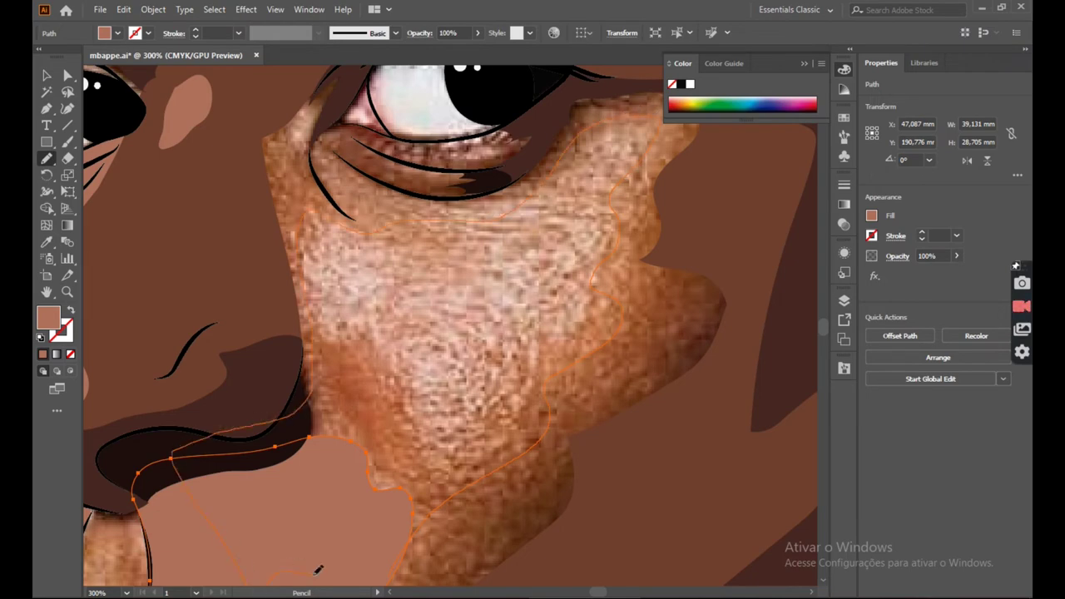
pyautogui.scroll(-3, 318, 570)
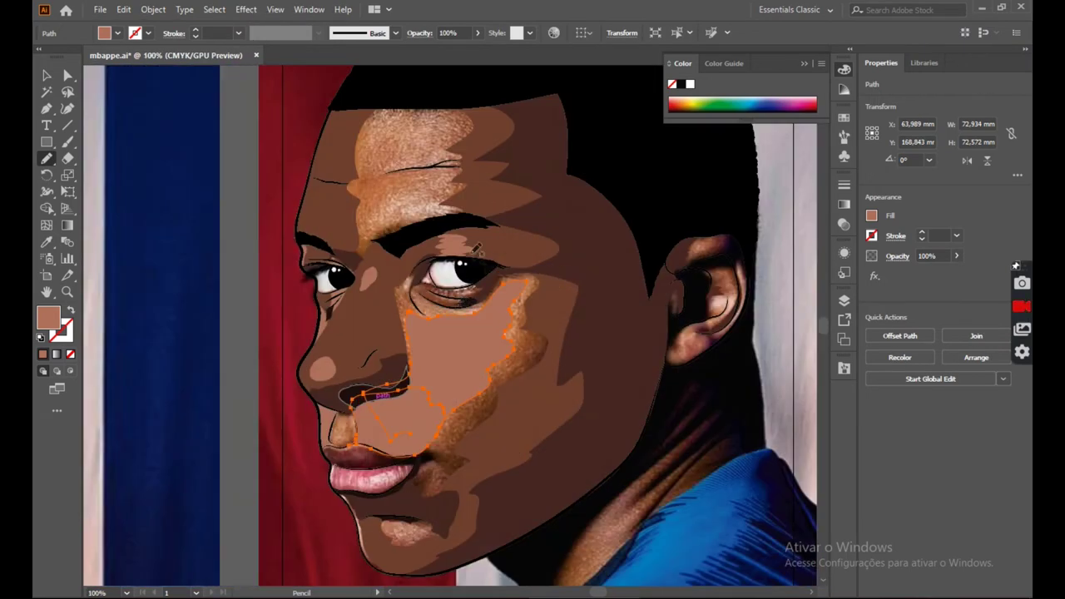
# Trace a highlight between the near eye's lower crease and the cheek highlight, and fill it pinkish brown.
pyautogui.scroll(4, 478, 248)
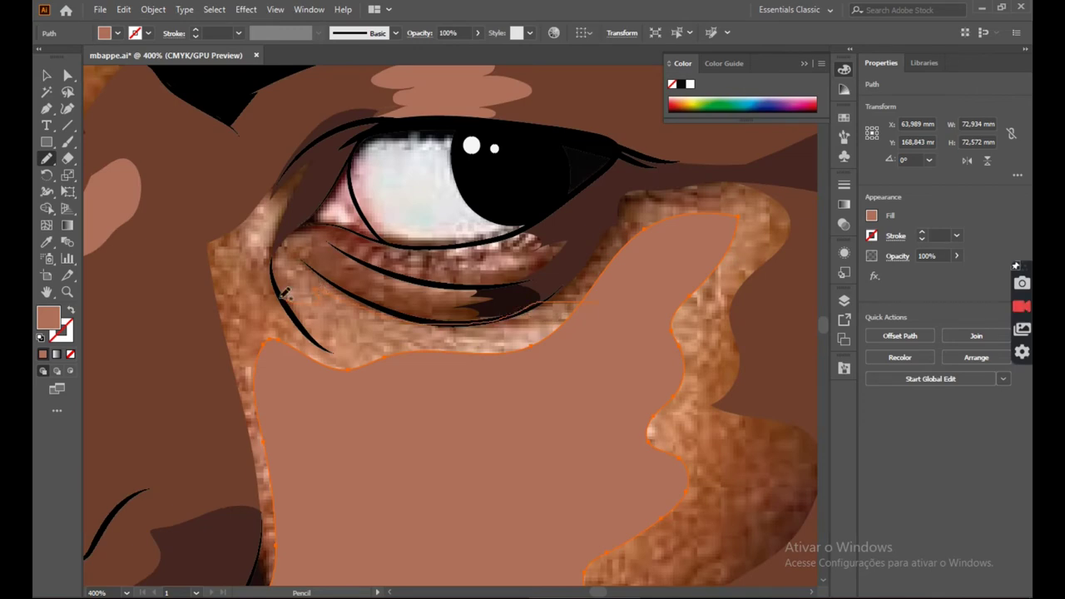
pyautogui.moveTo(279, 298); pyautogui.dragTo(606, 301)
pyautogui.click(44, 355)
# Adjust the under-eye highlight's anchor points so its upper edge follows beneath the black crease line.
pyautogui.scroll(5, 341, 298)
pyautogui.press('a')
pyautogui.moveTo(214, 267); pyautogui.dragTo(268, 206)
pyautogui.moveTo(381, 352); pyautogui.dragTo(352, 266)
pyautogui.click(460, 369)
pyautogui.moveTo(446, 361); pyautogui.dragTo(555, 359)
pyautogui.moveTo(461, 264); pyautogui.dragTo(394, 289)
pyautogui.moveTo(769, 468); pyautogui.dragTo(784, 454)
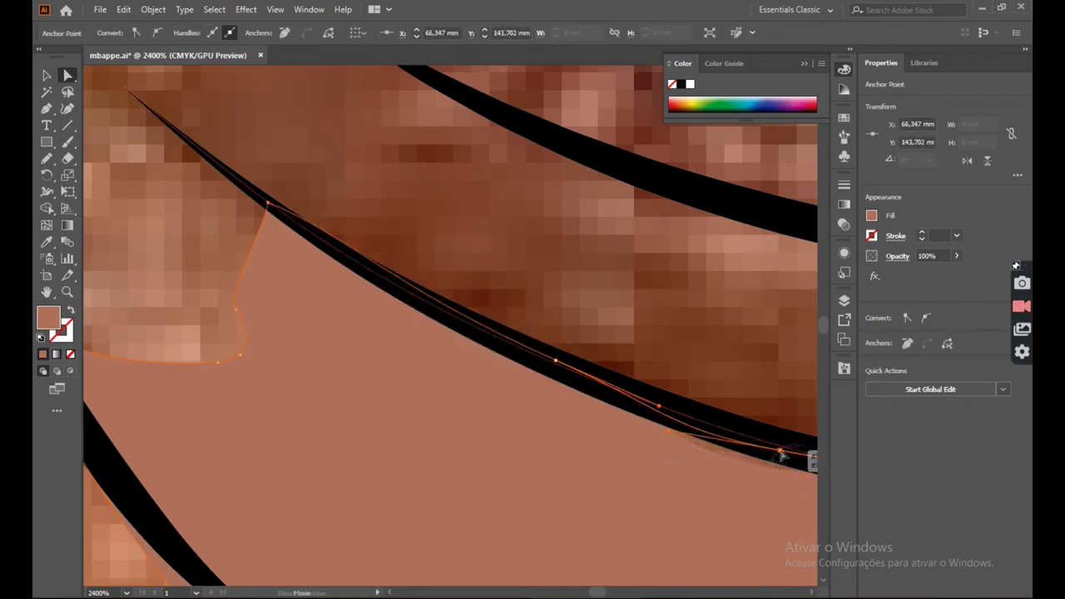
# Trace a highlight along the upper edge of the near eyebrow, about 45 × 18 mm, and fill it pinkish brown.
pyautogui.scroll(-10, 715, 445)
pyautogui.scroll(4, 753, 408)
pyautogui.click(518, 356)
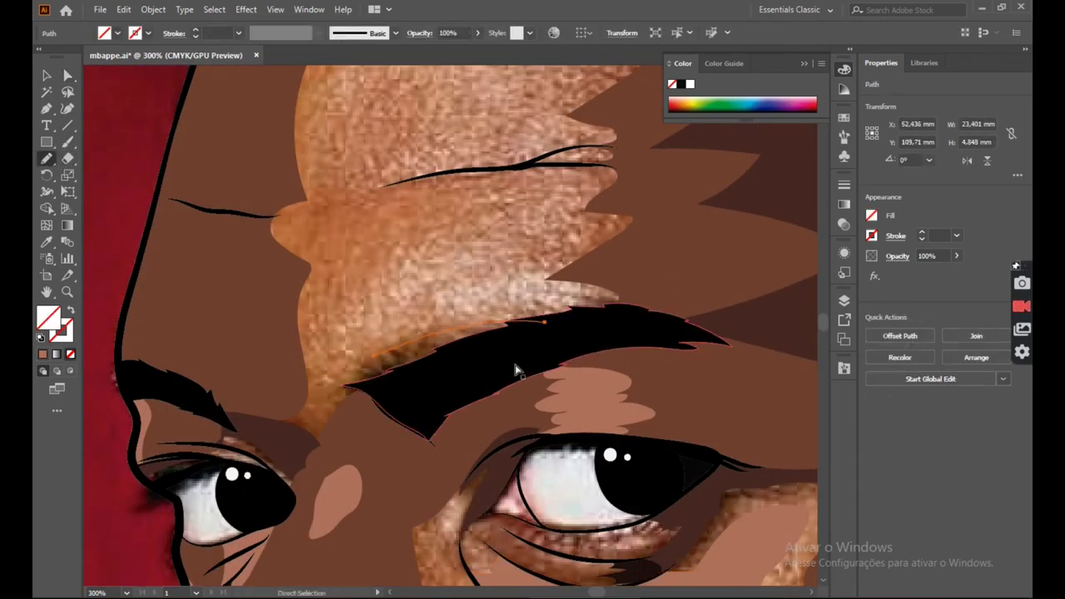
pyautogui.moveTo(659, 279); pyautogui.dragTo(658, 271)
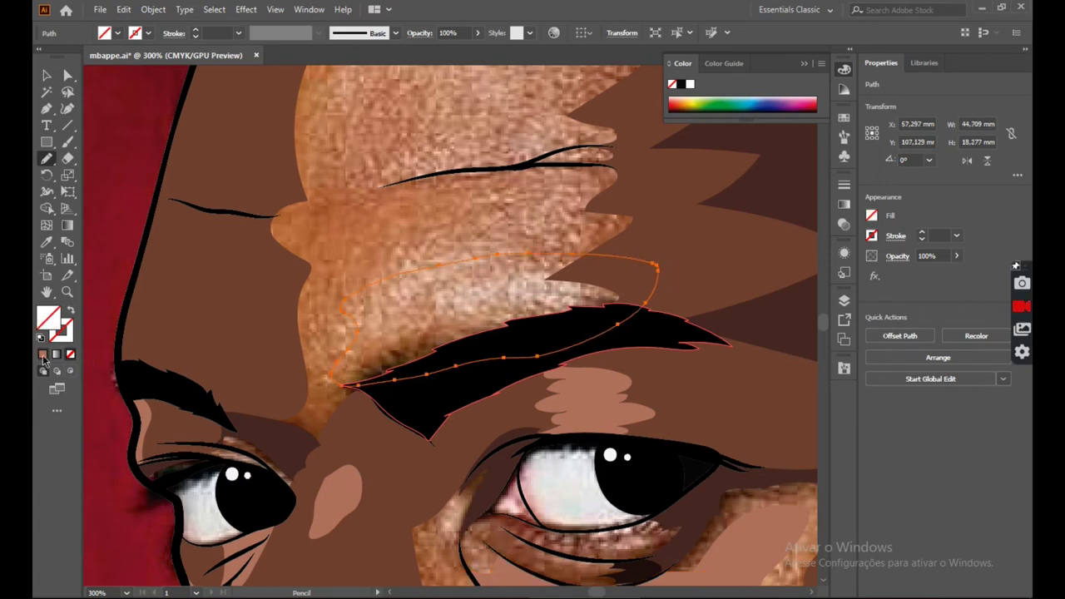
# Trace a large forehead highlight from the hairline down to the brow highlight, about 61 × 45 mm.
pyautogui.scroll(3, 546, 309)
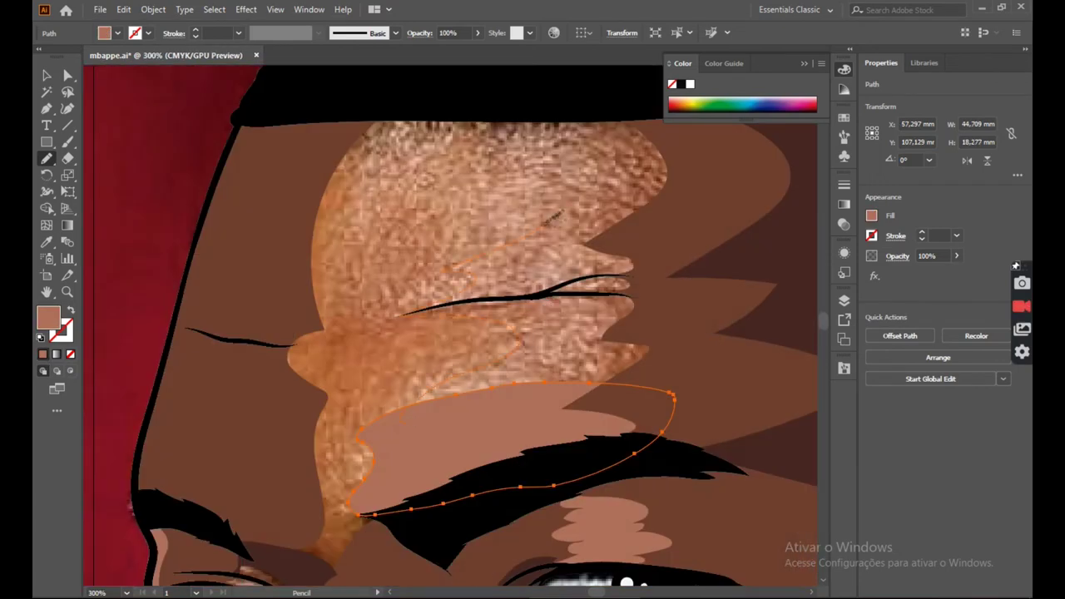
pyautogui.moveTo(312, 188); pyautogui.dragTo(734, 254)
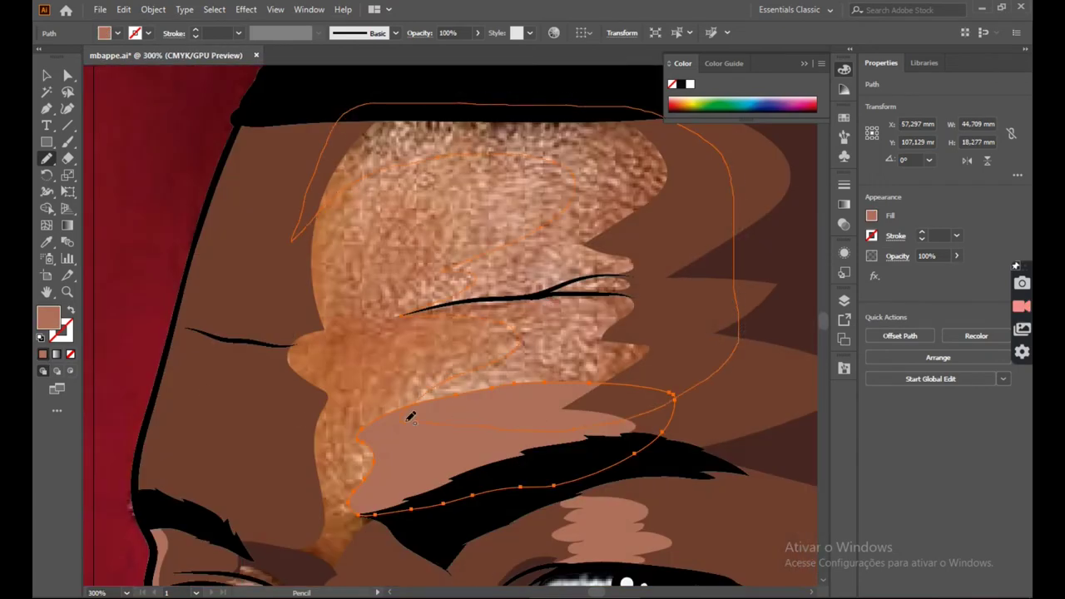
pyautogui.moveTo(410, 418); pyautogui.dragTo(409, 413)
pyautogui.scroll(-3, 416, 399)
# Extend the cheek highlight's outer edge beside the near eye with a filled shape about 20 × 32 mm.
pyautogui.scroll(3, 535, 367)
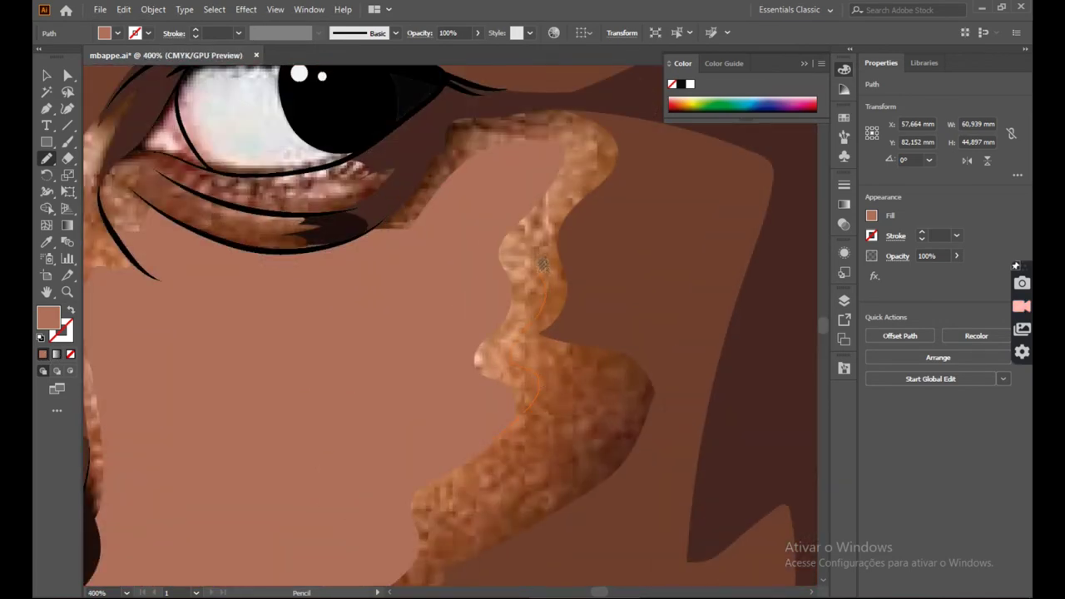
pyautogui.moveTo(559, 125); pyautogui.dragTo(441, 218)
pyautogui.click(43, 354)
pyautogui.scroll(-5, 467, 277)
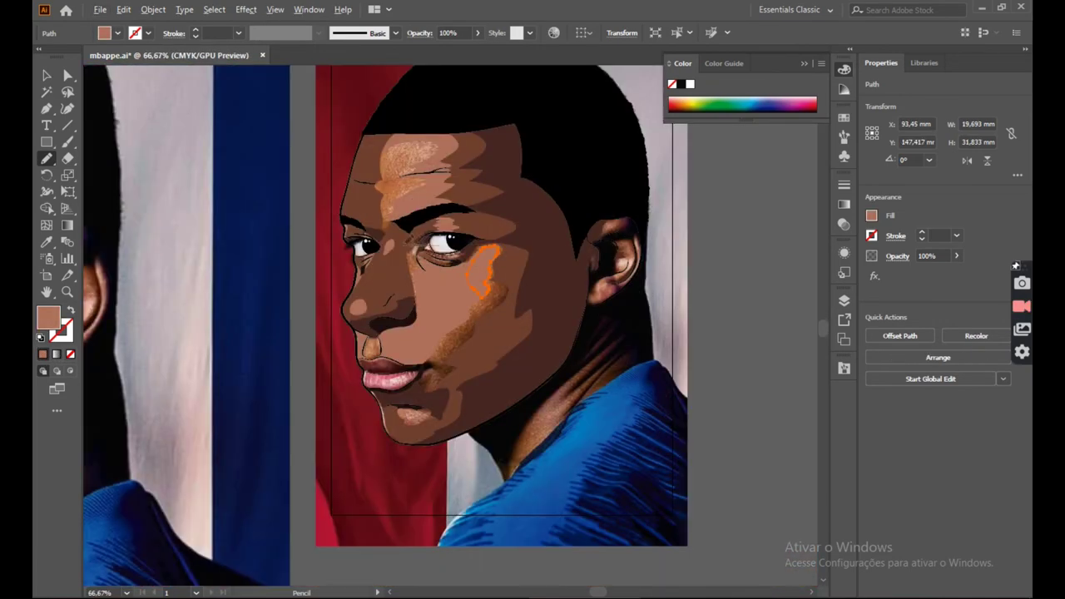
# Toggle the visibility of Layer 4's base skin to check the face shading, leaving the layer hidden.
pyautogui.scroll(4, 408, 162)
pyautogui.scroll(-5, 454, 260)
pyautogui.click(844, 301)
pyautogui.click(674, 388)
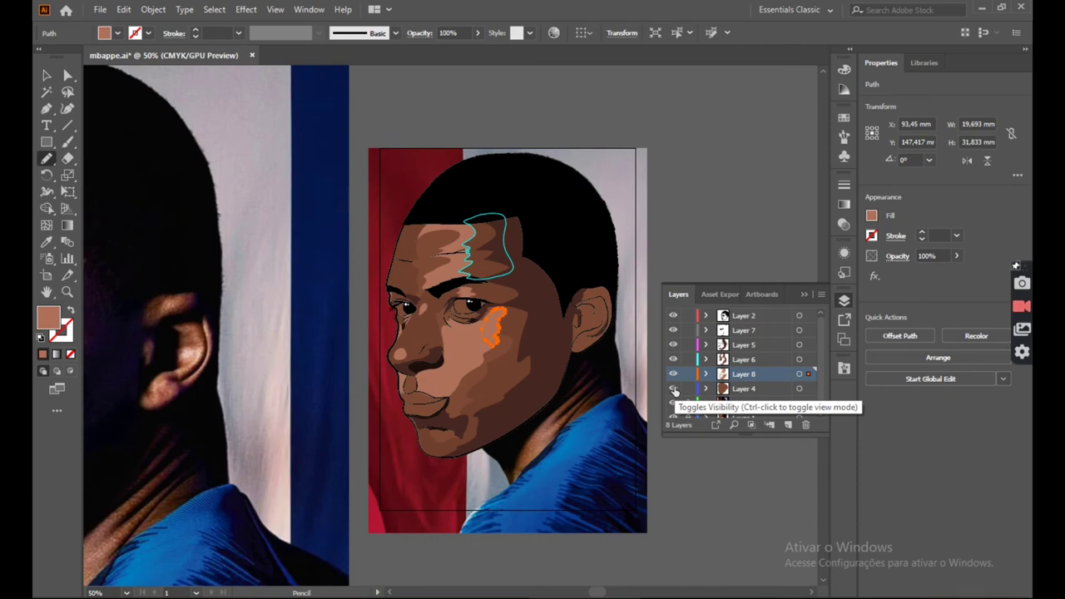
pyautogui.click(675, 391)
pyautogui.click(675, 391)
pyautogui.click(674, 391)
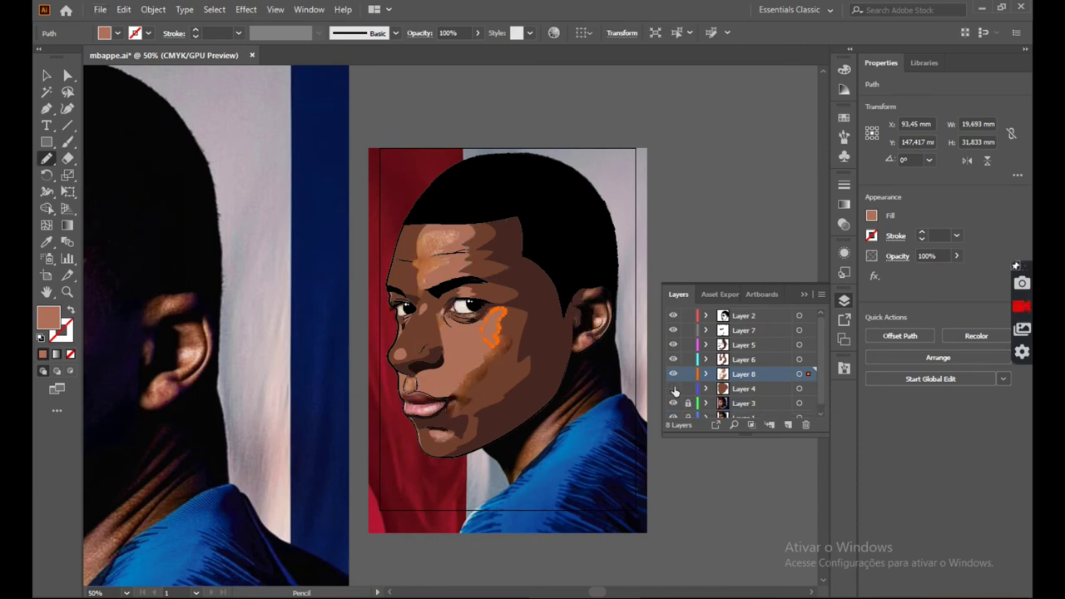
# Trace a pinkish-brown highlight along the chin's front edge, about 28 × 33 mm, and check its outline against the black contour.
pyautogui.scroll(7, 456, 429)
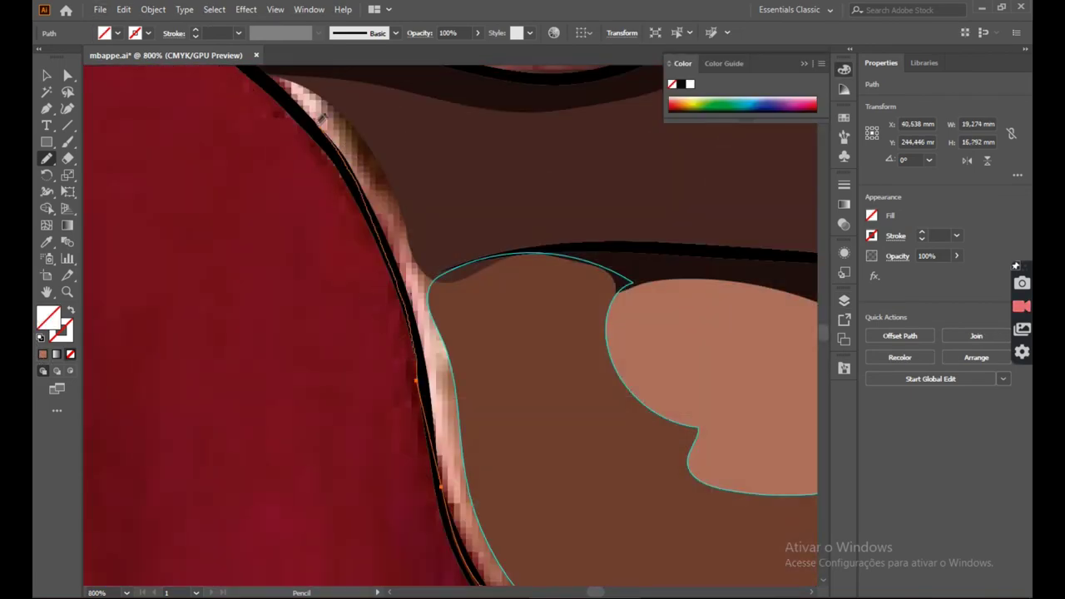
pyautogui.moveTo(323, 119); pyautogui.dragTo(366, 229)
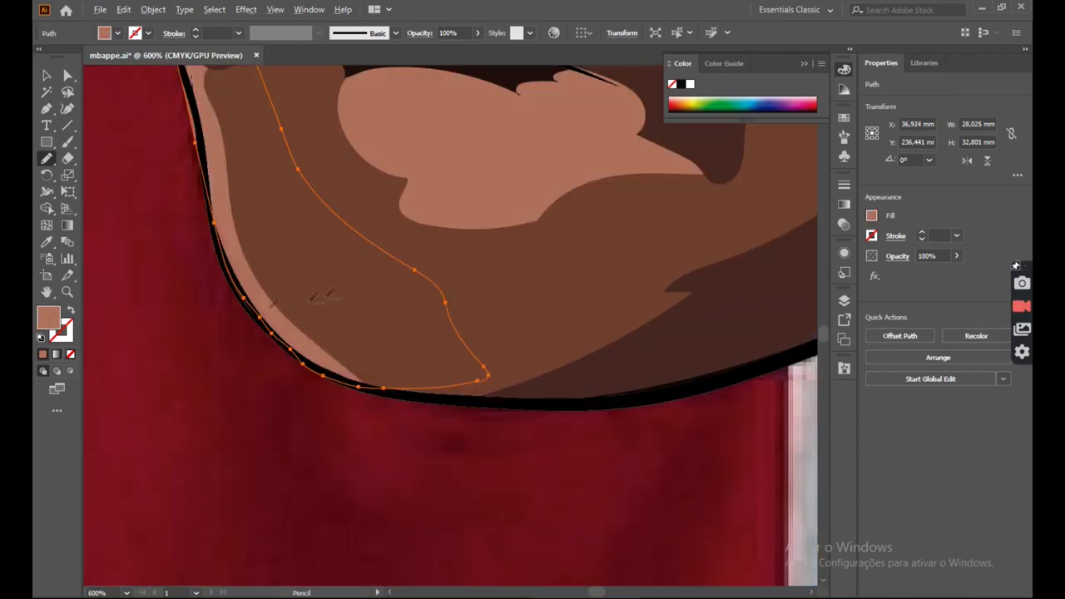
pyautogui.press('a')
pyautogui.scroll(4, 271, 387)
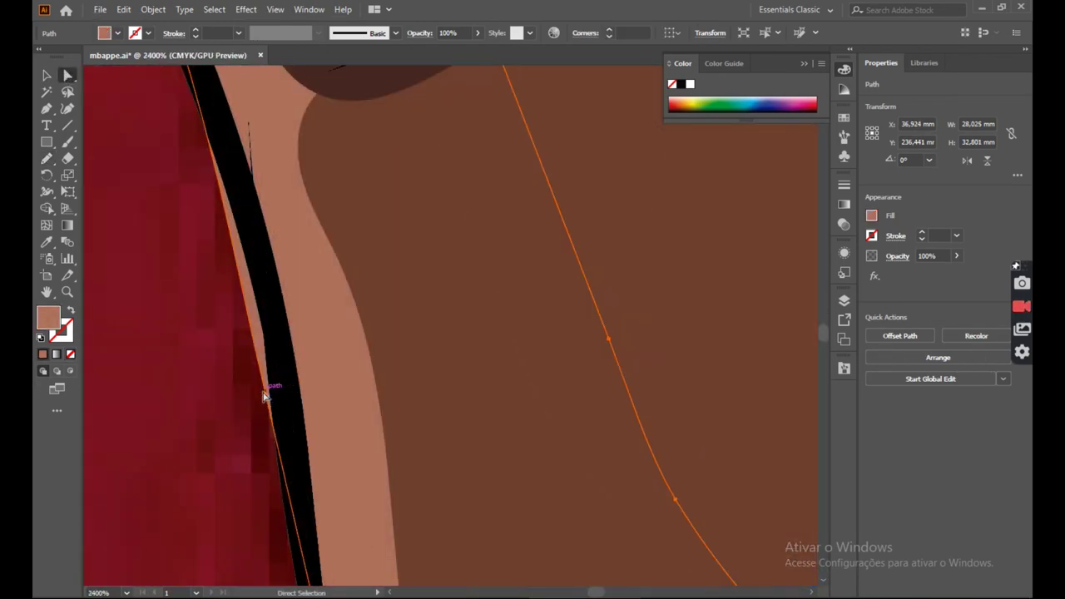
pyautogui.click(269, 387)
pyautogui.scroll(-5, 275, 350)
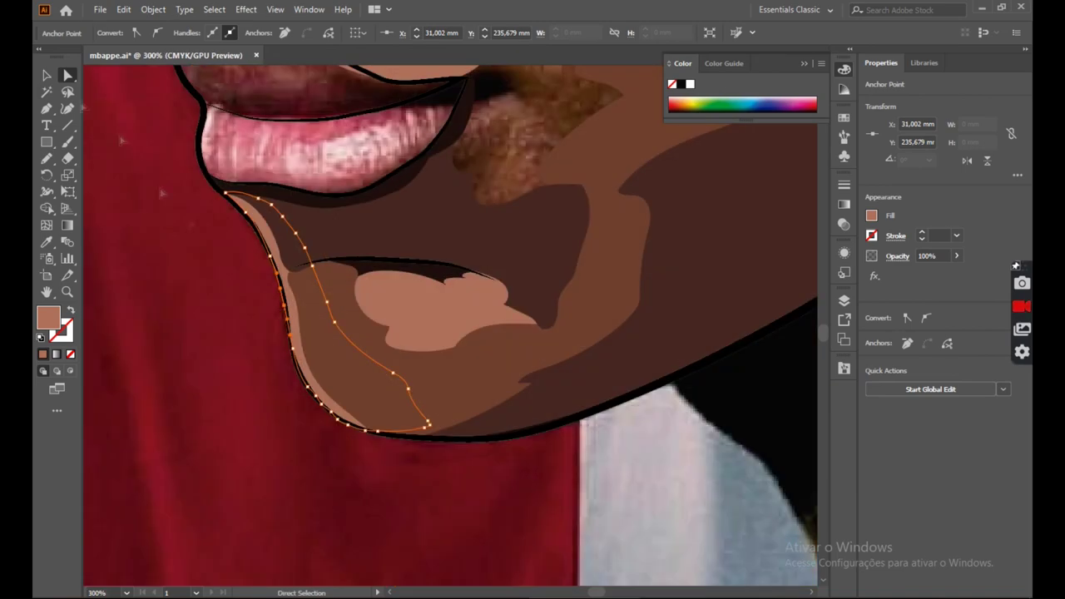
pyautogui.press('v')
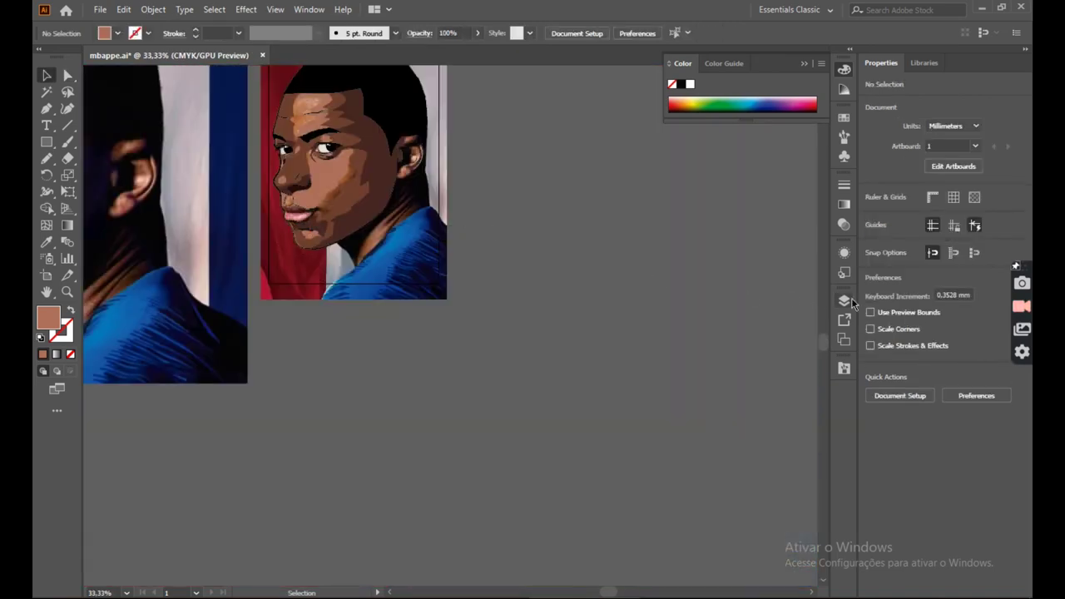
# Trace a pinkish-brown highlight inside the ear on Layer 8, about 10 × 16 mm.
pyautogui.click(844, 301)
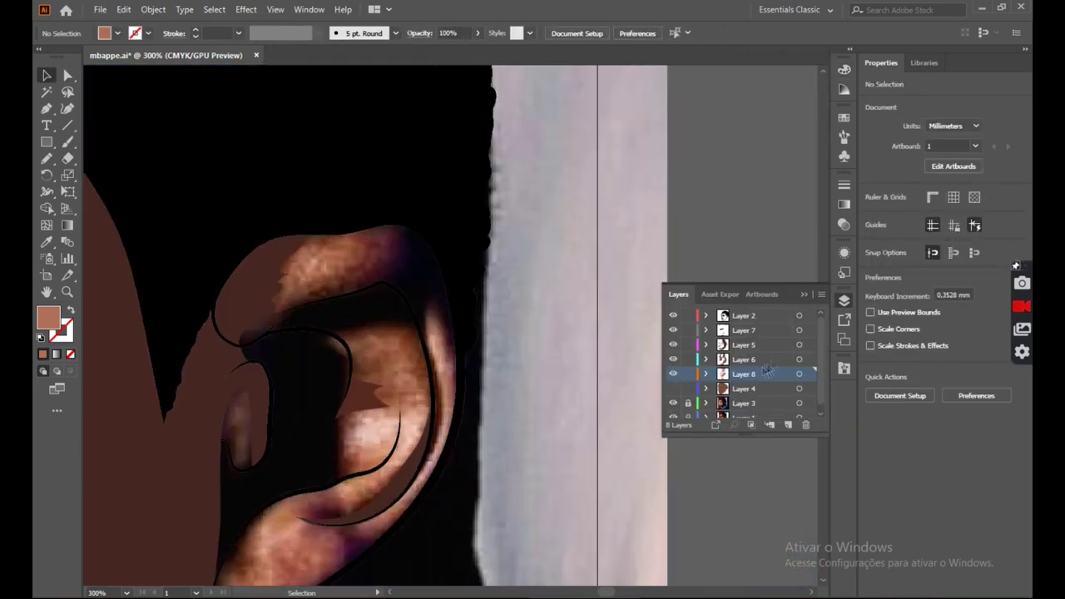
pyautogui.click(47, 159)
pyautogui.scroll(2, 391, 469)
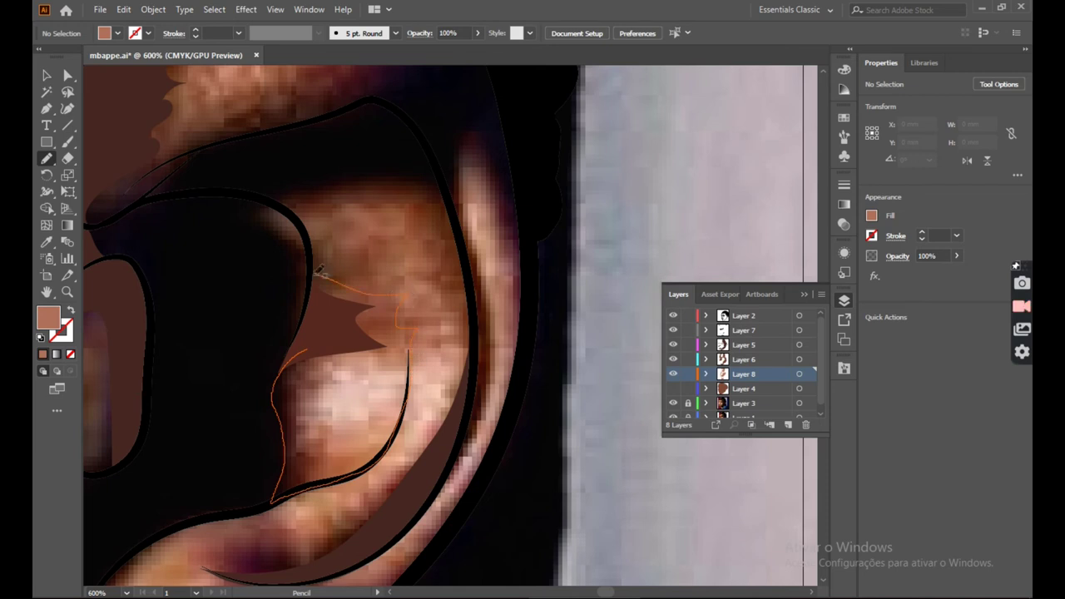
pyautogui.moveTo(329, 273); pyautogui.dragTo(312, 277)
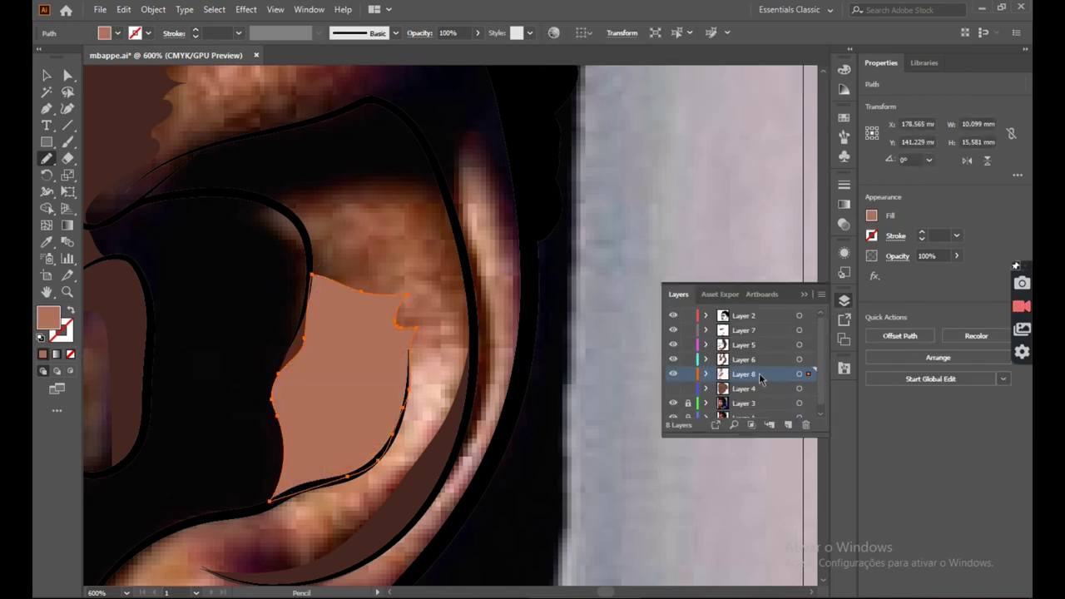
pyautogui.click(741, 390)
pyautogui.click(47, 76)
pyautogui.click(289, 366)
pyautogui.moveTo(324, 369); pyautogui.dragTo(451, 369)
pyautogui.hotkey('ctrl', 'shift', 'a')
pyautogui.hotkey('ctrl', 'z')
pyautogui.click(736, 389)
pyautogui.click(352, 316)
pyautogui.click(732, 390)
pyautogui.moveTo(352, 316); pyautogui.dragTo(352, 213)
pyautogui.hotkey('ctrl', 'z')
pyautogui.click(722, 391)
# Check the ear highlight against Layer 4's base skin tone, hide that layer again and make Layer 8 active.
pyautogui.click(674, 389)
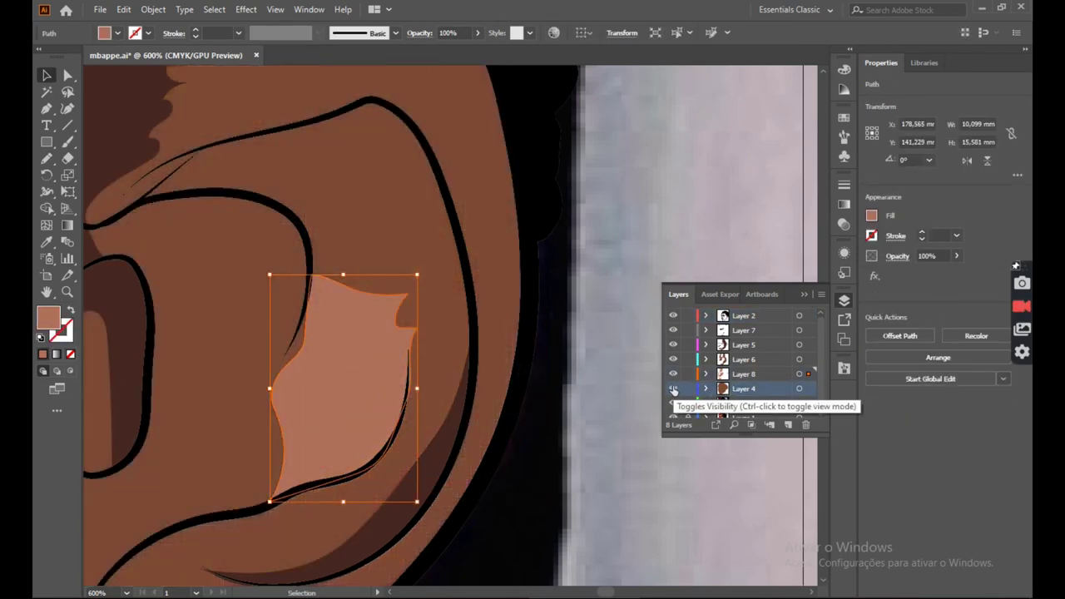
pyautogui.click(673, 388)
pyautogui.scroll(-1, 732, 385)
pyautogui.click(740, 371)
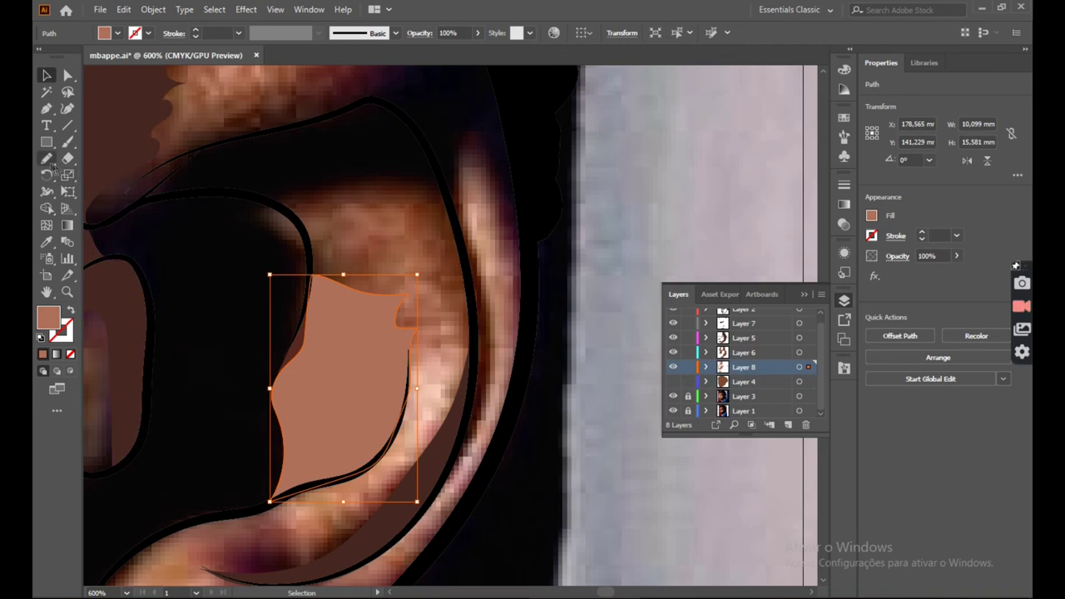
# Trace a pinkish-brown highlight over the earlobe and up the lower ear, about 33 × 30 mm.
pyautogui.click(50, 163)
pyautogui.scroll(-5, 374, 233)
pyautogui.scroll(5, 349, 258)
pyautogui.scroll(-5, 462, 424)
pyautogui.scroll(5, 454, 422)
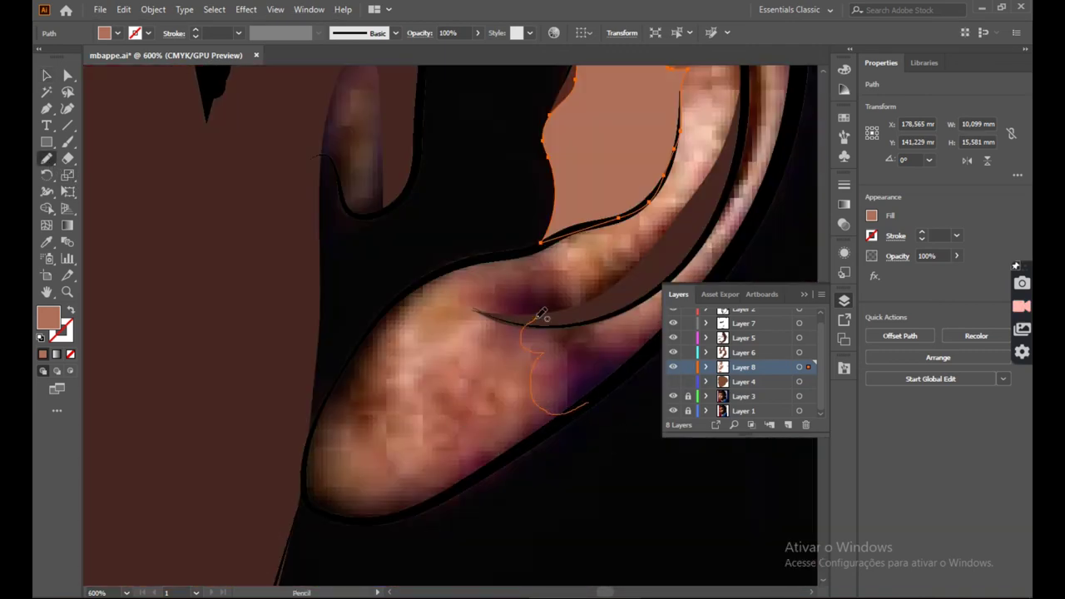
pyautogui.moveTo(603, 280); pyautogui.dragTo(605, 388)
pyautogui.hotkey('ctrl', 'z')
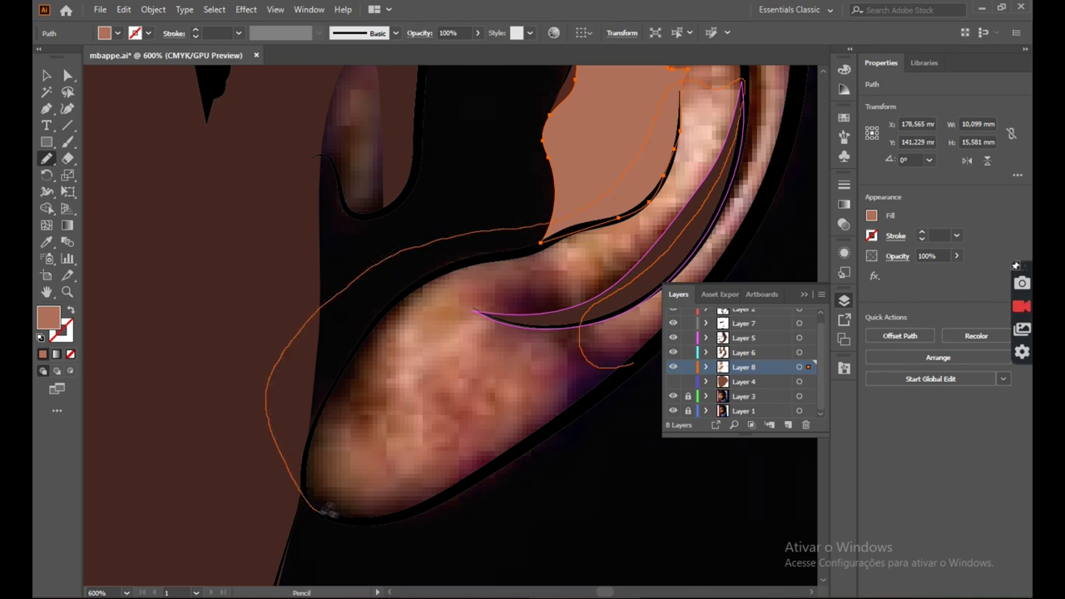
pyautogui.moveTo(636, 367); pyautogui.dragTo(623, 367)
pyautogui.click(43, 354)
pyautogui.scroll(-5, 421, 312)
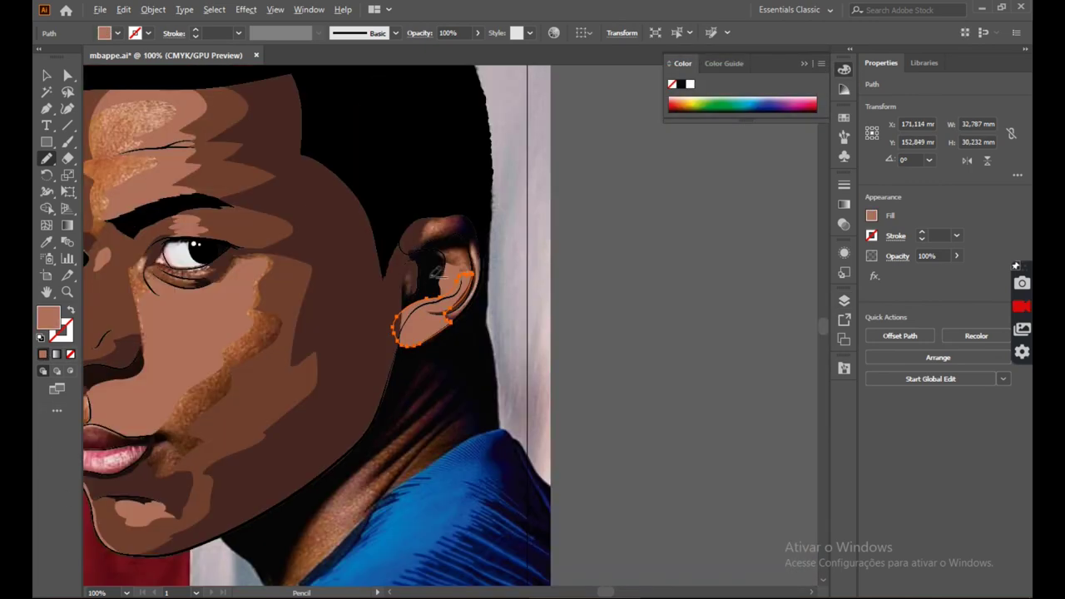
pyautogui.scroll(4, 438, 303)
pyautogui.click(47, 76)
pyautogui.moveTo(364, 447)
pyautogui.mouseDown()
pyautogui.moveTo(516, 397)
pyautogui.moveTo(435, 442)
pyautogui.moveTo(589, 435)
pyautogui.mouseUp()
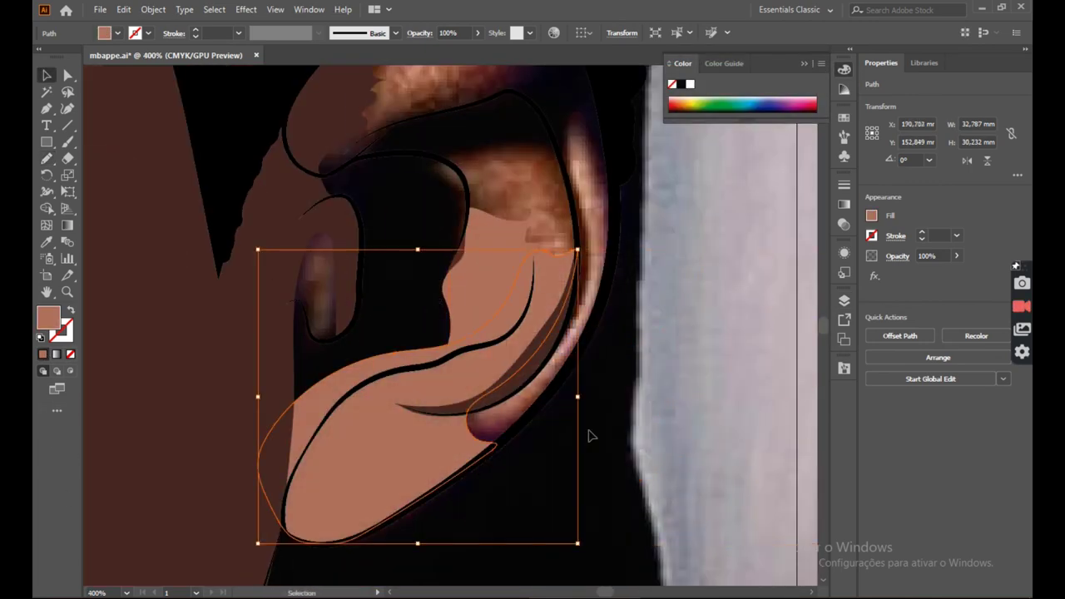
# Trace a shadow shape on Layer 6 along the ear's lower outer rim, about 12 × 13 mm.
pyautogui.scroll(-2, 566, 275)
pyautogui.scroll(1, 683, 225)
pyautogui.click(844, 301)
pyautogui.click(757, 361)
pyautogui.click(47, 159)
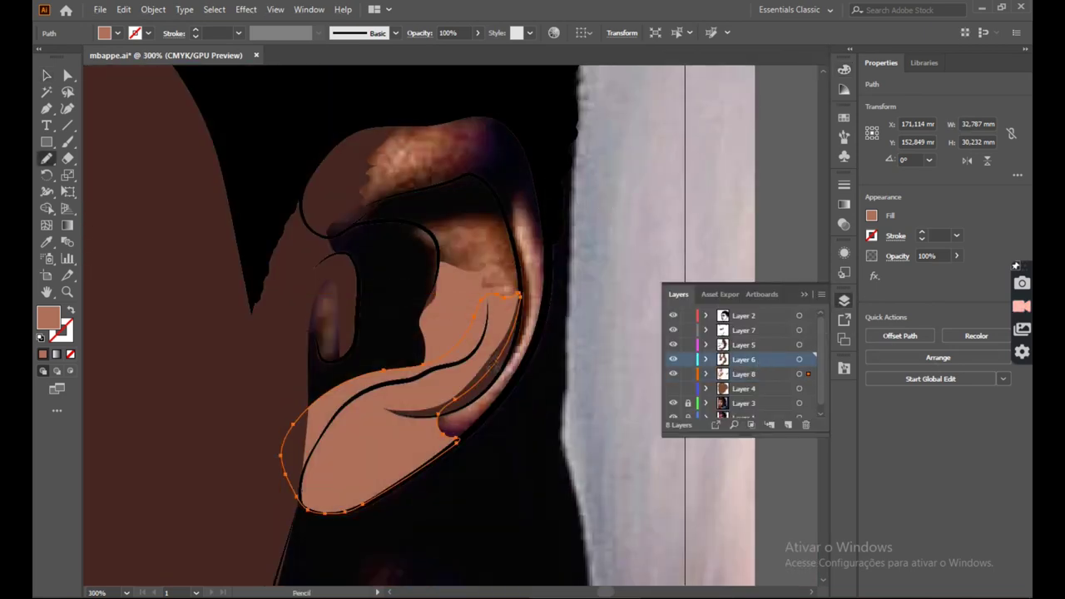
pyautogui.scroll(3, 473, 419)
pyautogui.moveTo(509, 332); pyautogui.dragTo(582, 214)
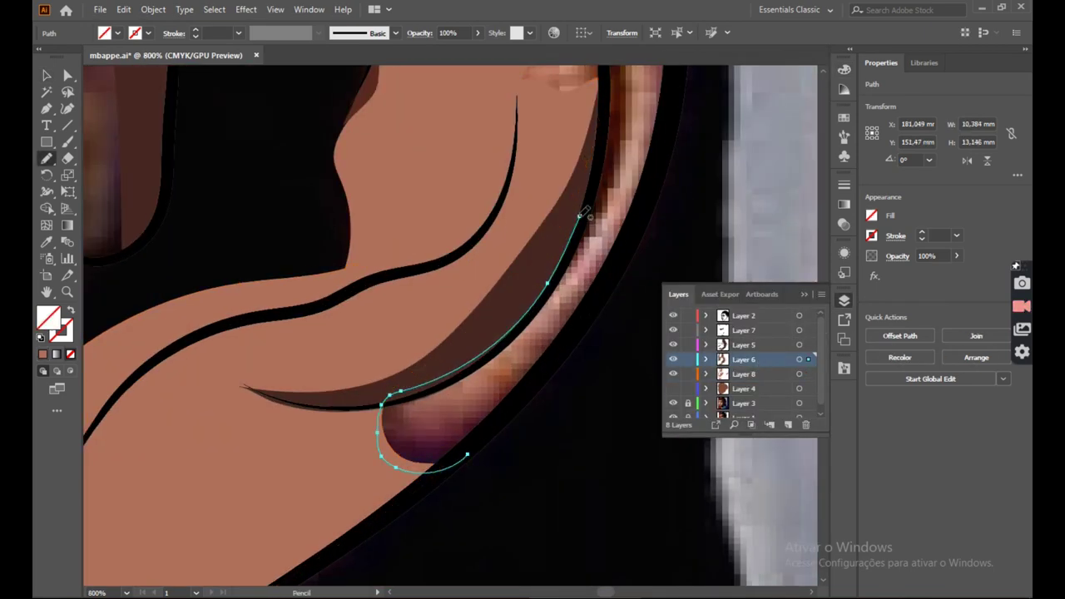
pyautogui.moveTo(499, 431); pyautogui.dragTo(469, 454)
# Fill the ear rim shadow with the dark brown sampled from the face's side shading.
pyautogui.click(47, 242)
pyautogui.scroll(-5, 337, 326)
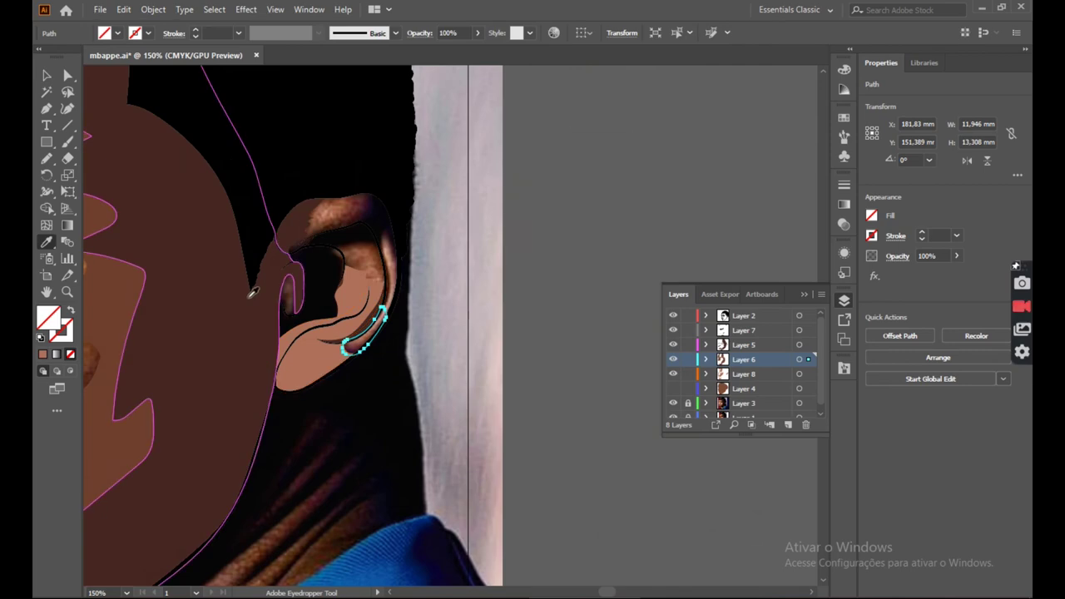
pyautogui.click(257, 294)
pyautogui.scroll(3, 379, 328)
pyautogui.scroll(1, 374, 327)
pyautogui.scroll(-4, 542, 254)
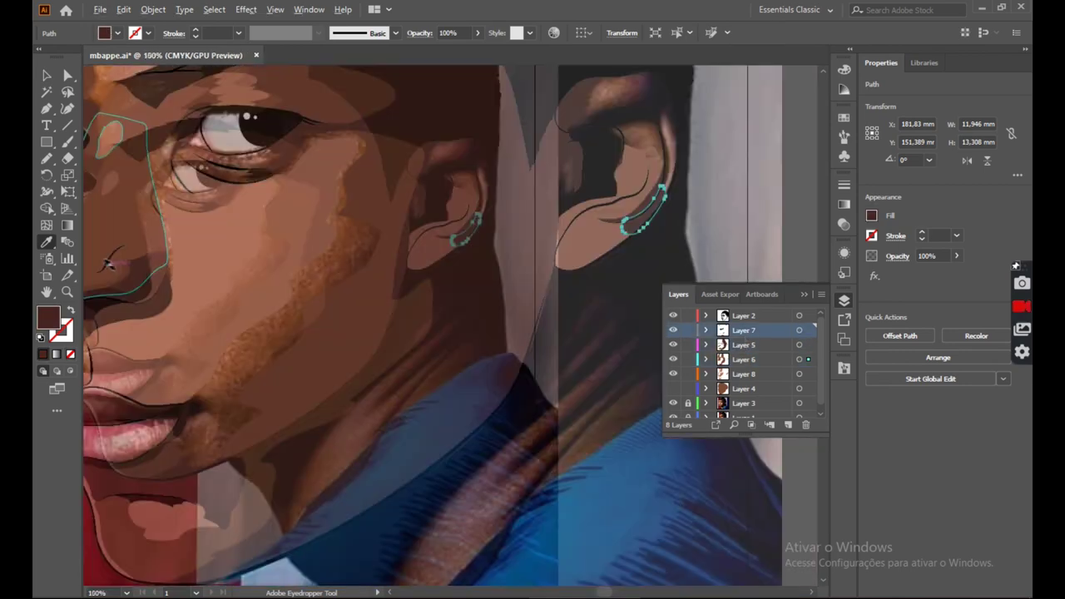
pyautogui.scroll(-3, 542, 254)
pyautogui.scroll(5, 532, 283)
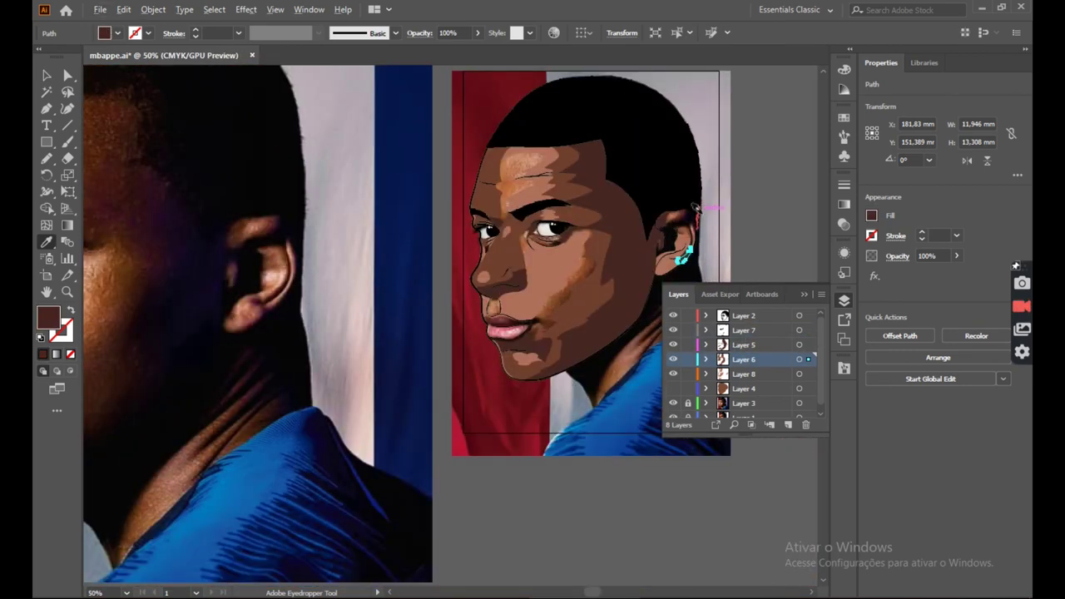
pyautogui.press('v')
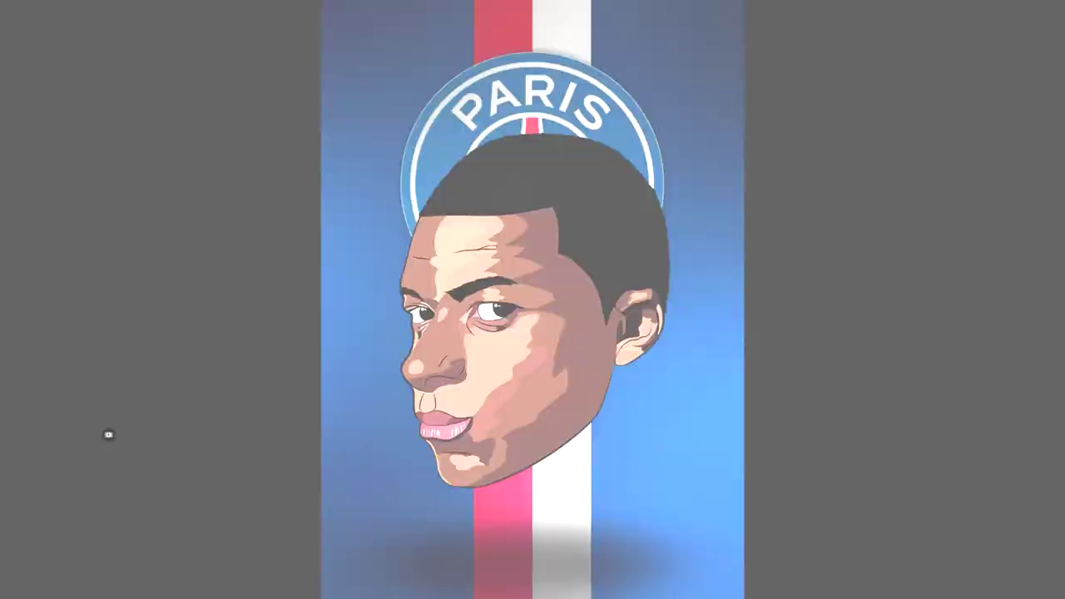